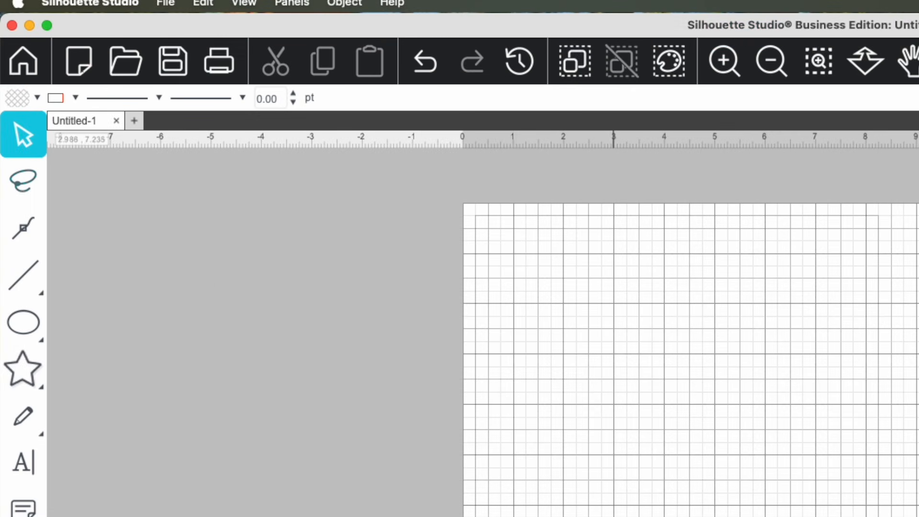
# Step: Merge the embroidery file Emb Salty Fixed.dst from the Desktop into the blank document
pyautogui.click(165, 4)
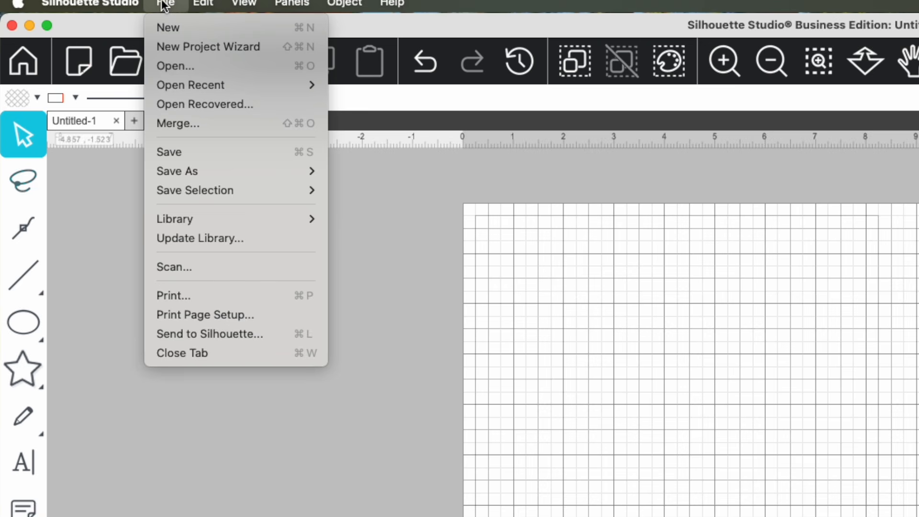
pyautogui.click(177, 124)
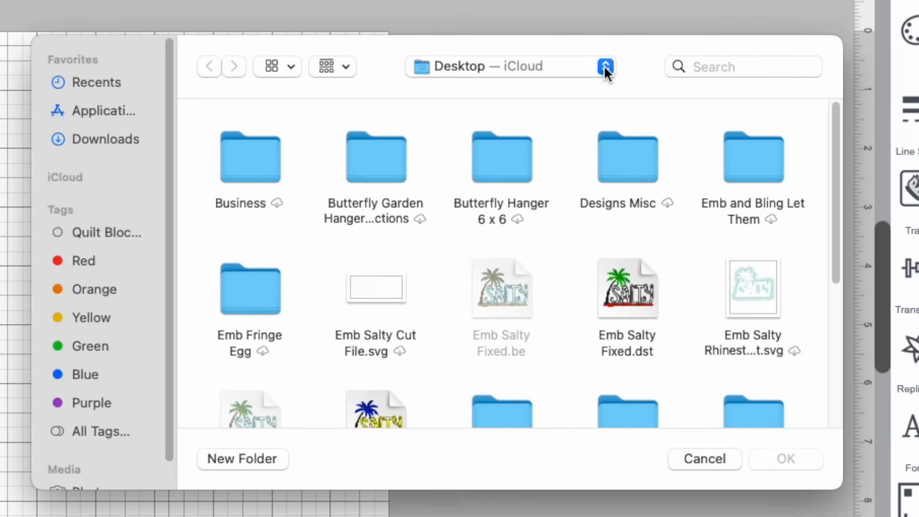
pyautogui.scroll(-3, 566, 205)
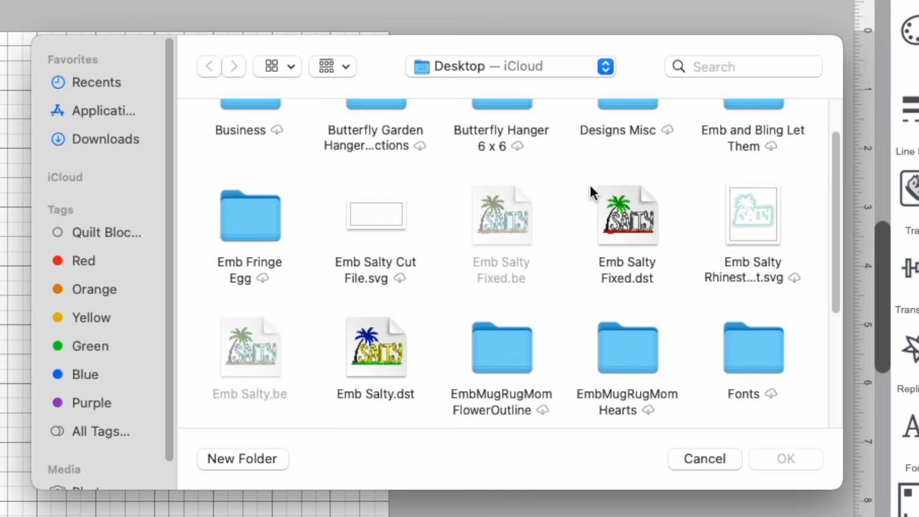
pyautogui.click(628, 211)
pyautogui.click(795, 457)
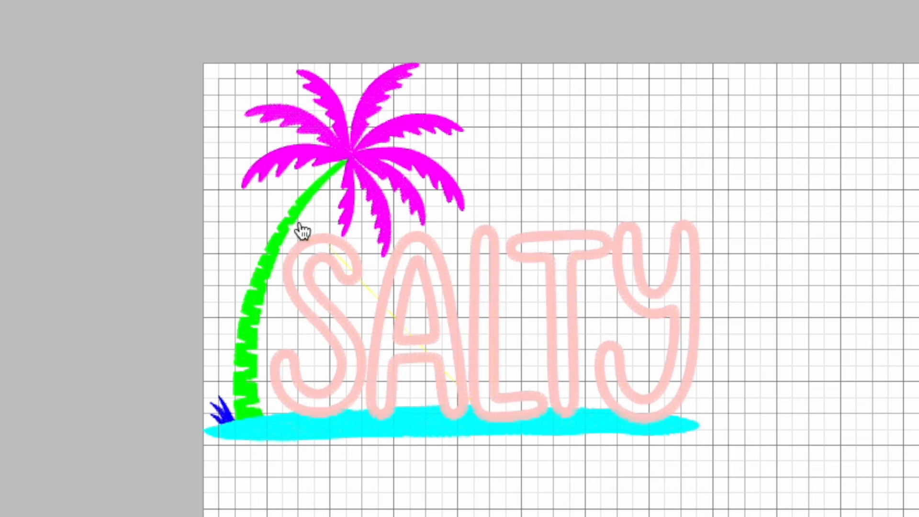
# Step: Check how the design is divided by selecting the palm fronds and trunk individually, and clear the selection
pyautogui.click(389, 144)
pyautogui.click(252, 319)
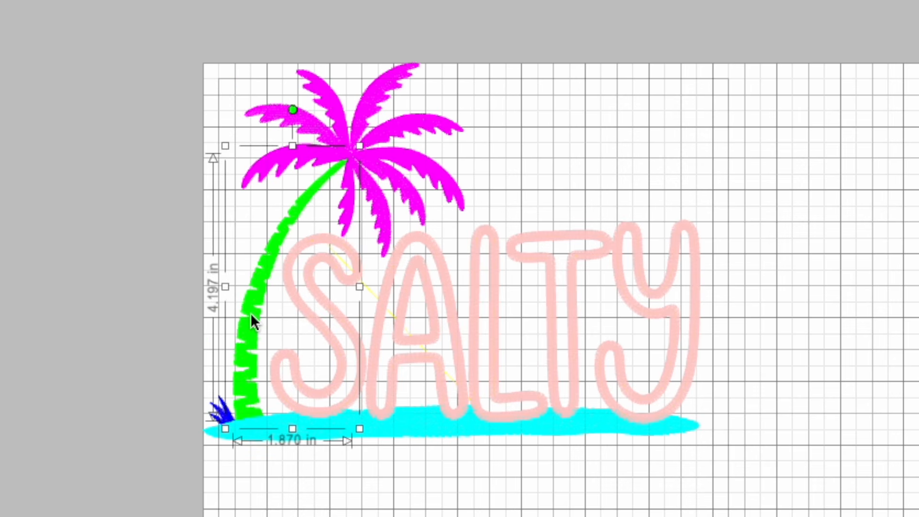
pyautogui.click(67, 347)
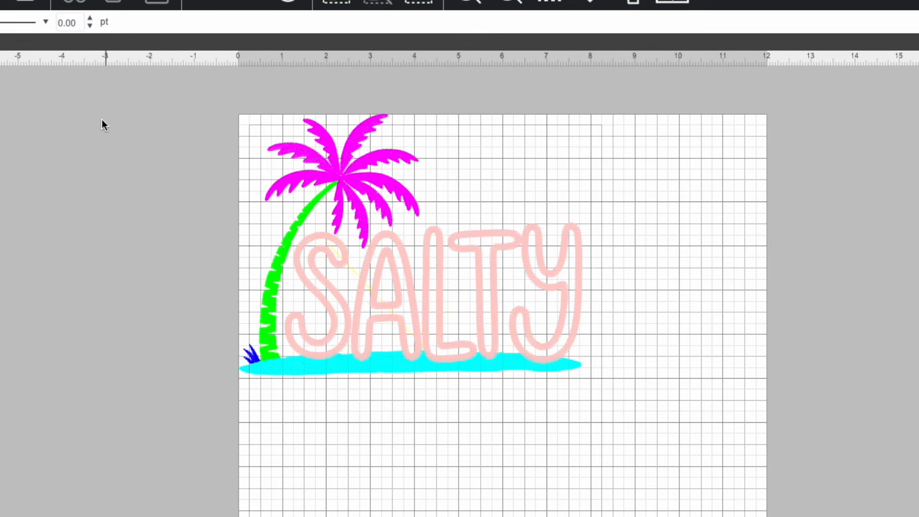
# Step: Combine all parts of the embroidery design into one compound path and move it in from the page's upper-left corner
pyautogui.moveTo(115, 87); pyautogui.dragTo(258, 334)
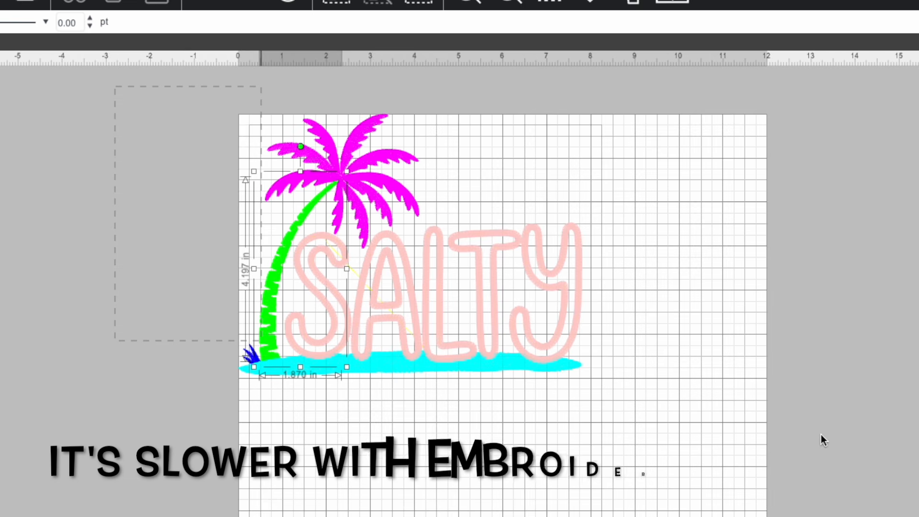
pyautogui.hotkey('ctrl', 'a')
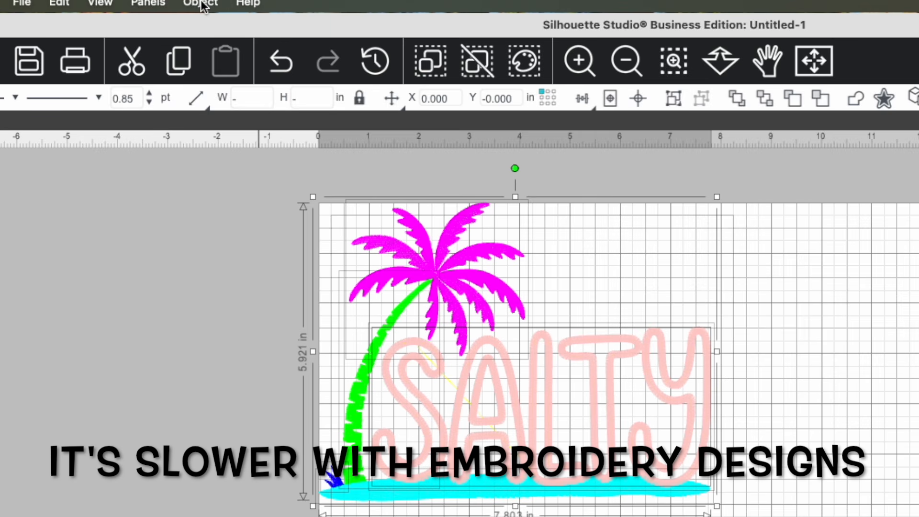
pyautogui.click(202, 3)
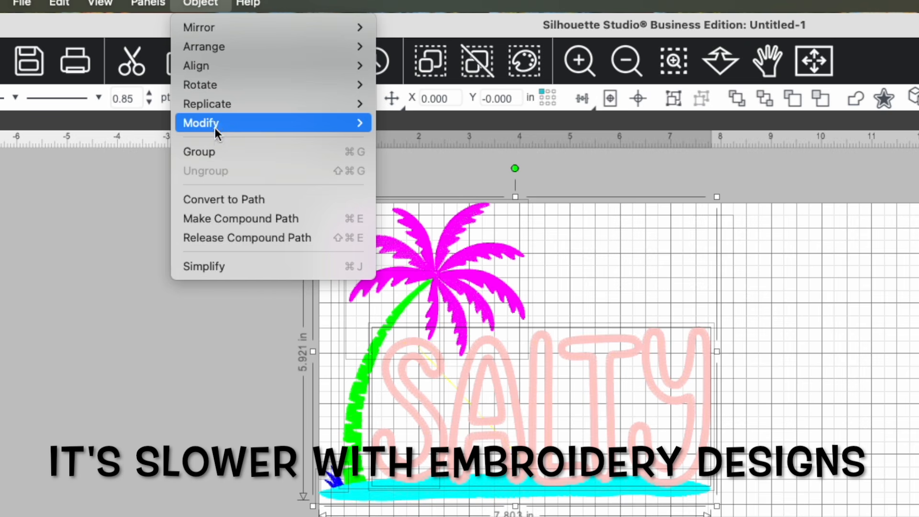
pyautogui.click(230, 221)
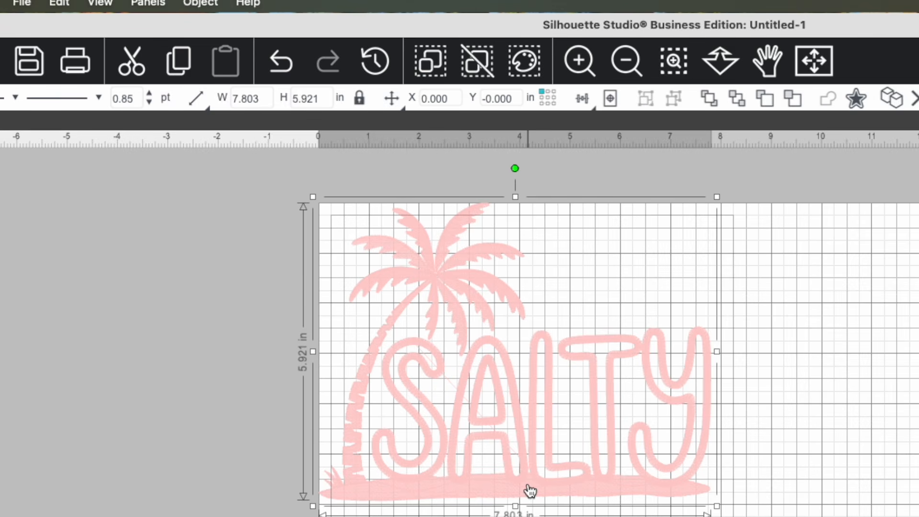
pyautogui.moveTo(530, 491); pyautogui.dragTo(636, 516)
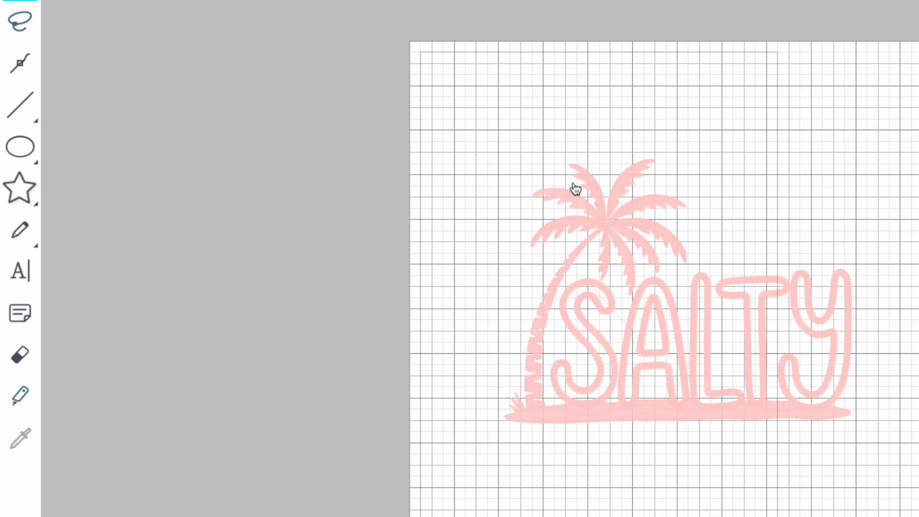
# Step: Sketch an upright ellipse about 0.93 by 1.30 in near the page's upper-left corner
pyautogui.click(31, 151)
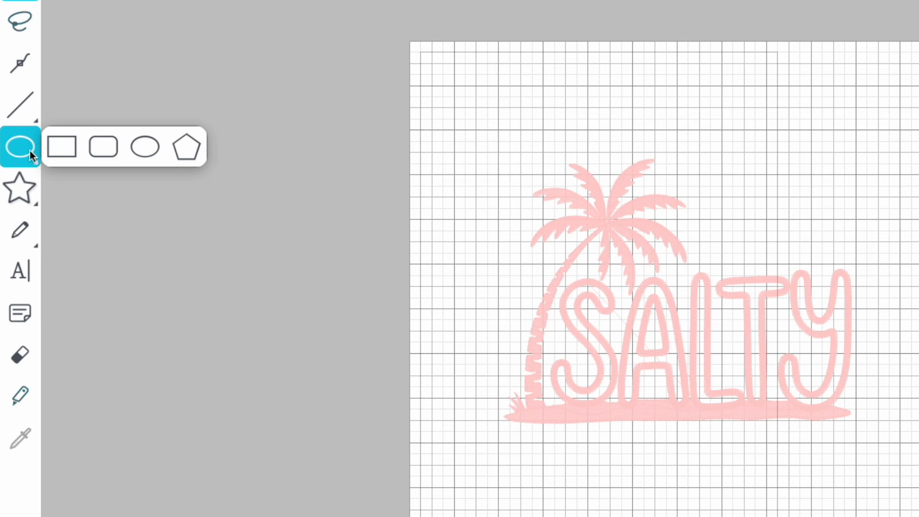
pyautogui.click(145, 151)
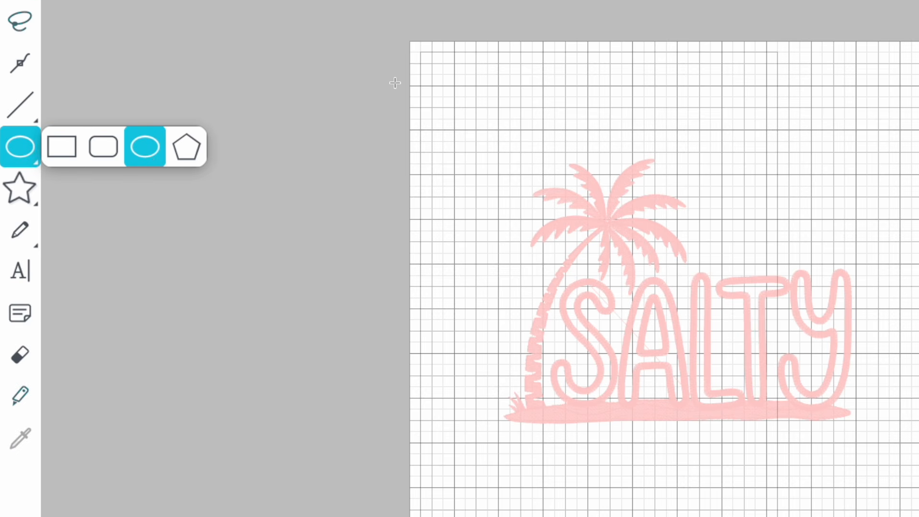
pyautogui.moveTo(453, 74); pyautogui.dragTo(505, 144)
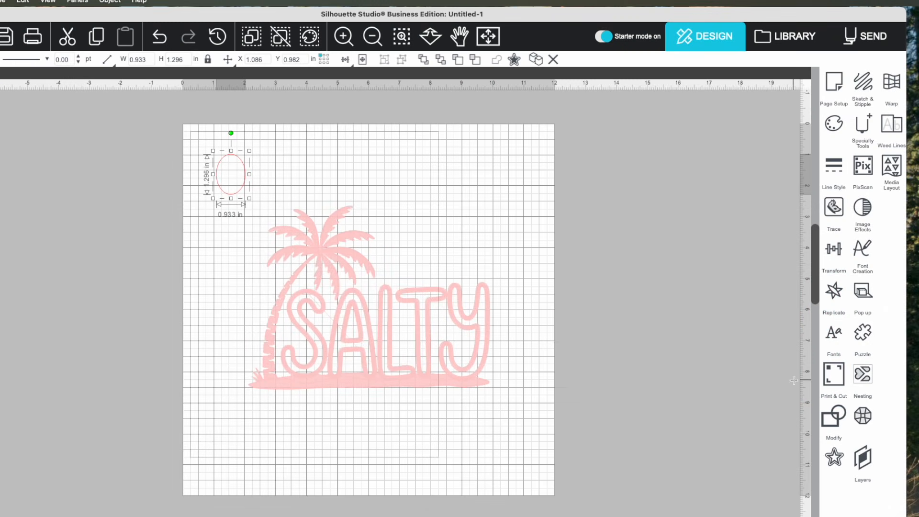
# Step: Offset the ellipse outward by 0.160 in with rounded corners
pyautogui.click(834, 340)
pyautogui.click(836, 458)
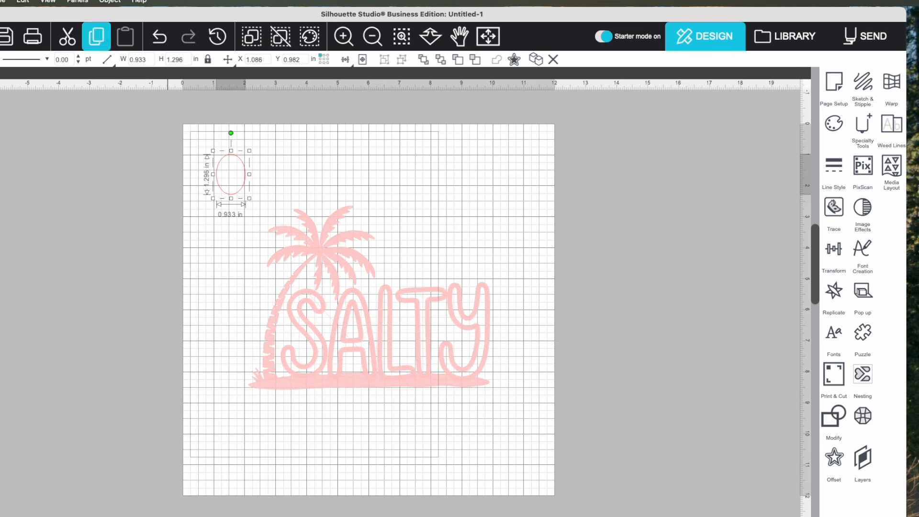
pyautogui.click(78, 3)
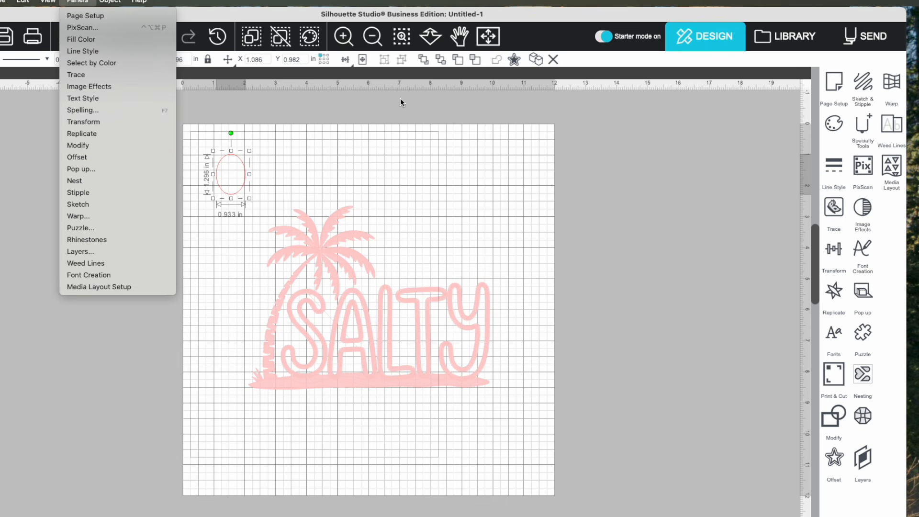
pyautogui.click(838, 461)
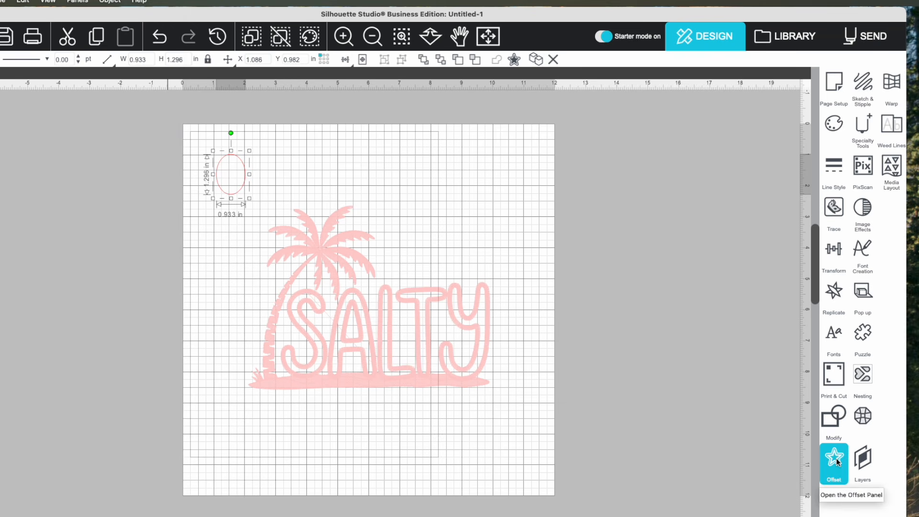
pyautogui.click(837, 461)
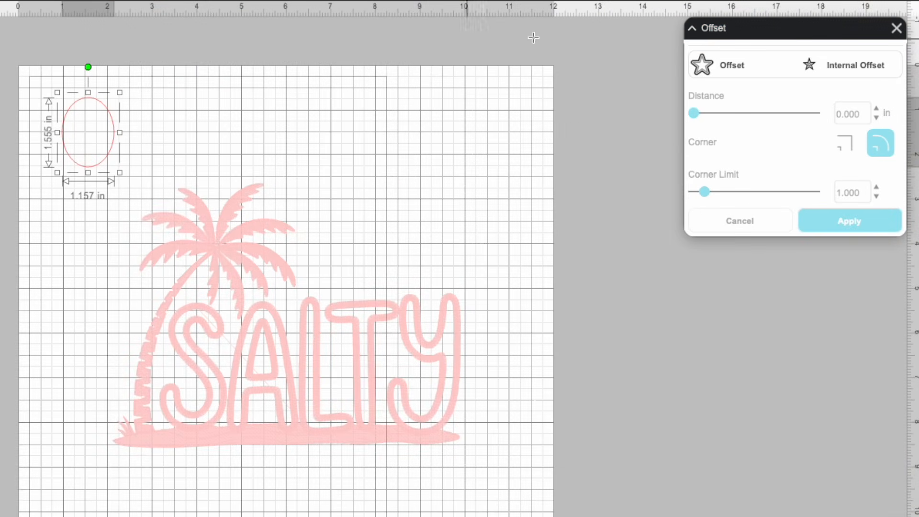
pyautogui.click(739, 62)
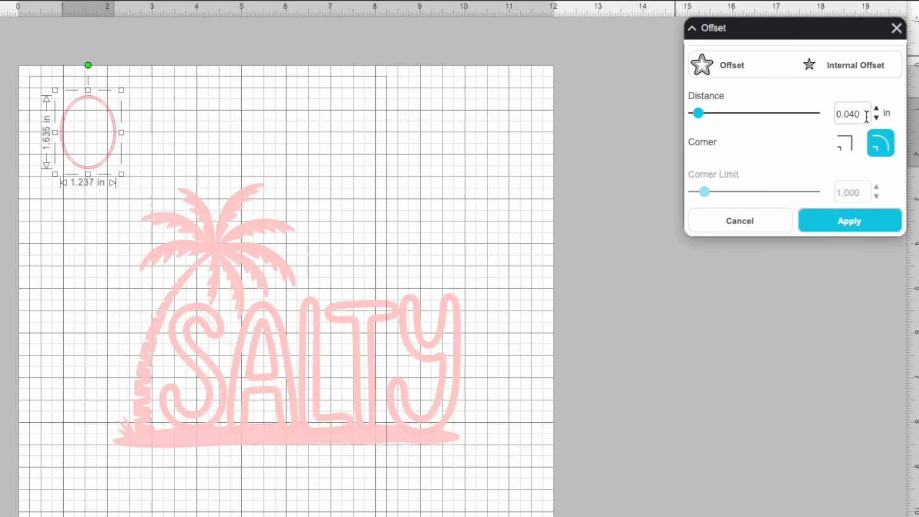
pyautogui.press('BackSpace')
pyautogui.press('BackSpace')
pyautogui.press('BackSpace')
pyautogui.write('160')
pyautogui.click(875, 223)
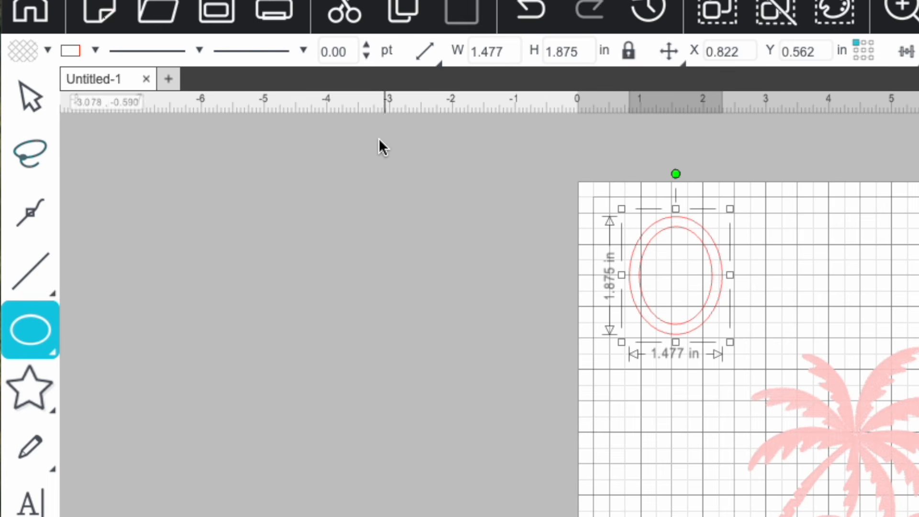
# Step: Delete the ellipse together with its offset outline
pyautogui.click(33, 97)
pyautogui.moveTo(561, 174); pyautogui.dragTo(682, 322)
pyautogui.press('Delete')
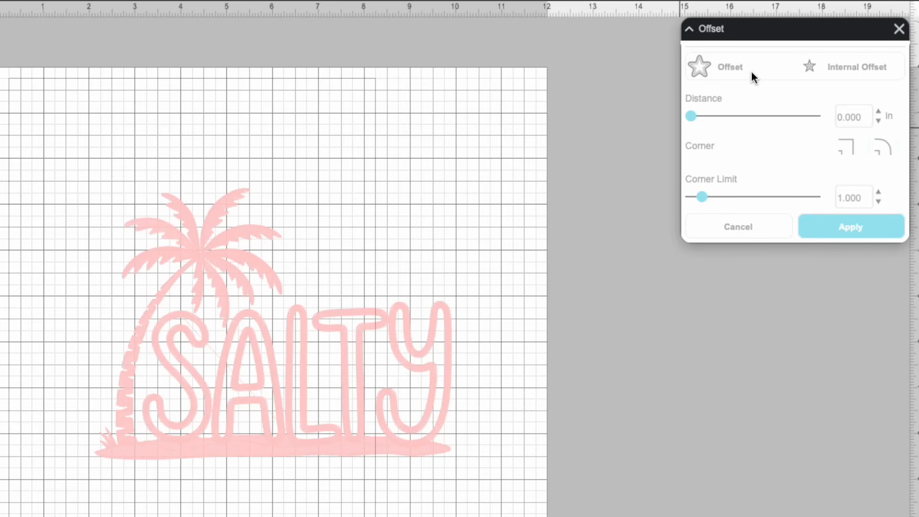
# Step: Create an outward offset of 0.160 in around the palm and SALTY design
pyautogui.click(451, 362)
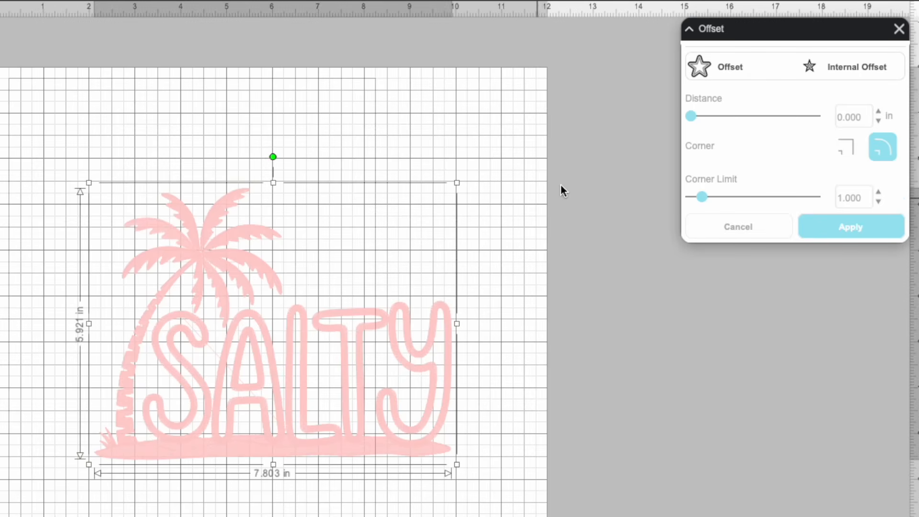
pyautogui.click(722, 68)
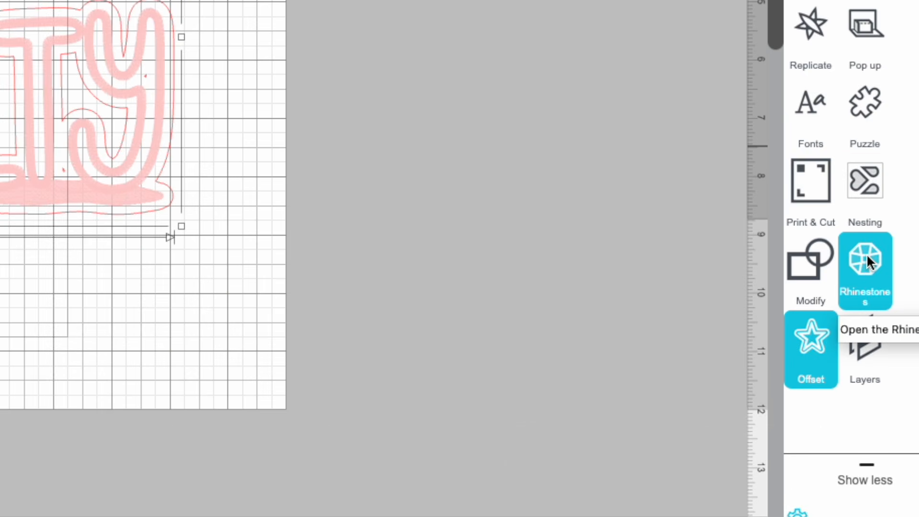
# Step: Convert the offset outline to edge rhinestones in size 10ss, keeping the Rhinestones panel clear of the design
pyautogui.click(867, 258)
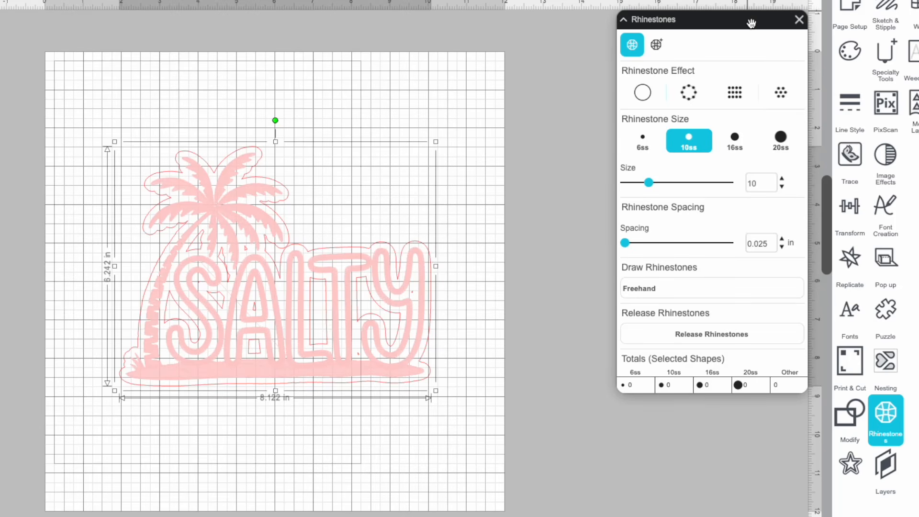
pyautogui.moveTo(733, 23); pyautogui.dragTo(689, 248)
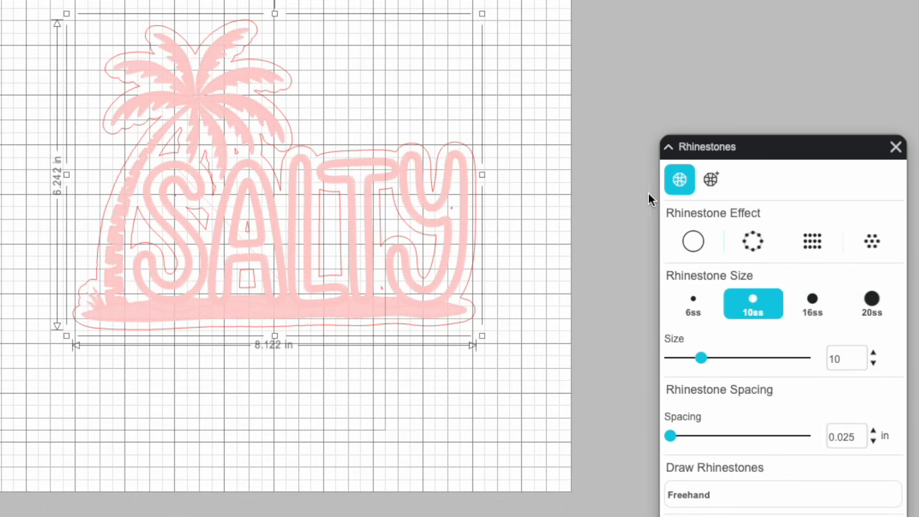
pyautogui.click(756, 244)
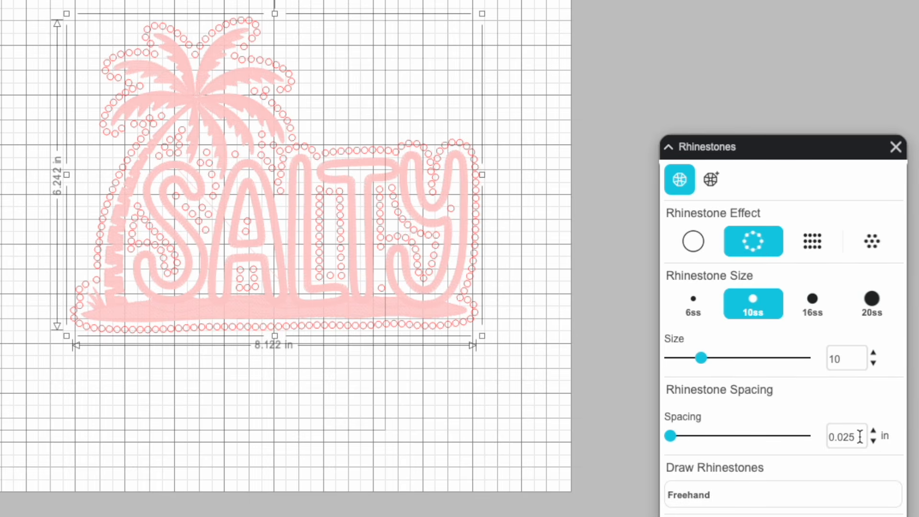
# Step: Try a rhinestone spacing of 0.039 in on the outline and return it to 0.025 in
pyautogui.press('BackSpace')
pyautogui.press('BackSpace')
pyautogui.write('39')
pyautogui.press('Return')
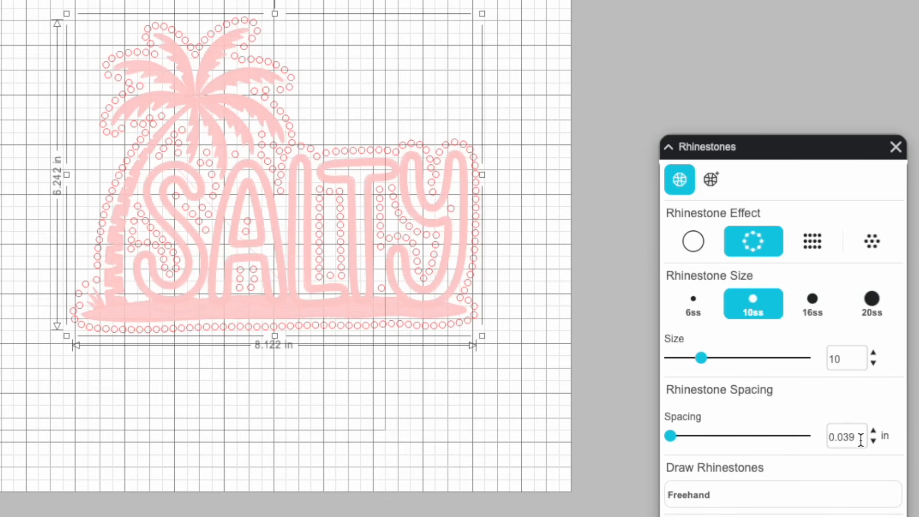
pyautogui.press('BackSpace')
pyautogui.press('BackSpace')
pyautogui.write('25')
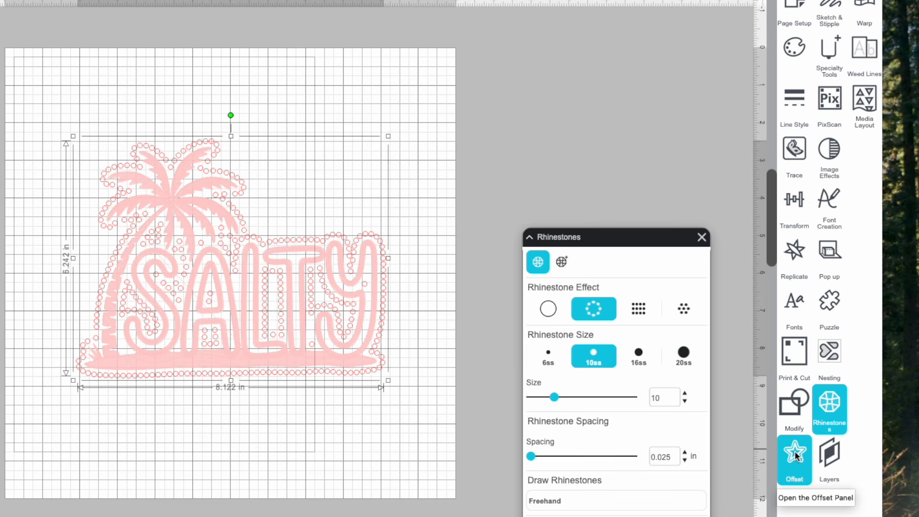
# Step: Try adding several 0.160 in offset rows around the rhinestone outline
pyautogui.click(795, 451)
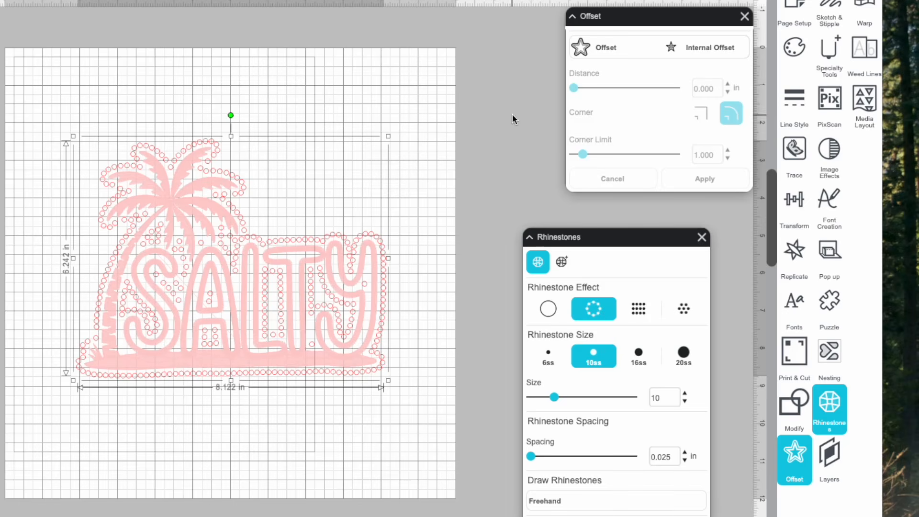
pyautogui.click(601, 48)
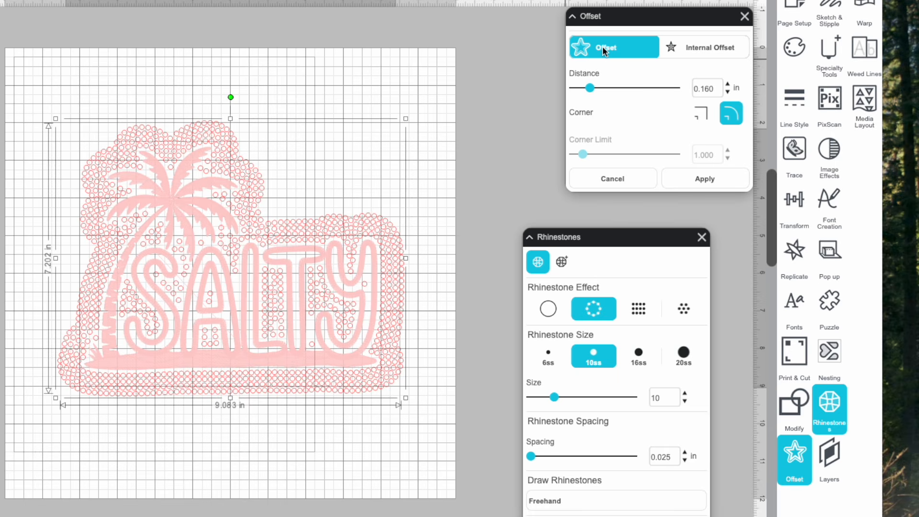
pyautogui.click(602, 46)
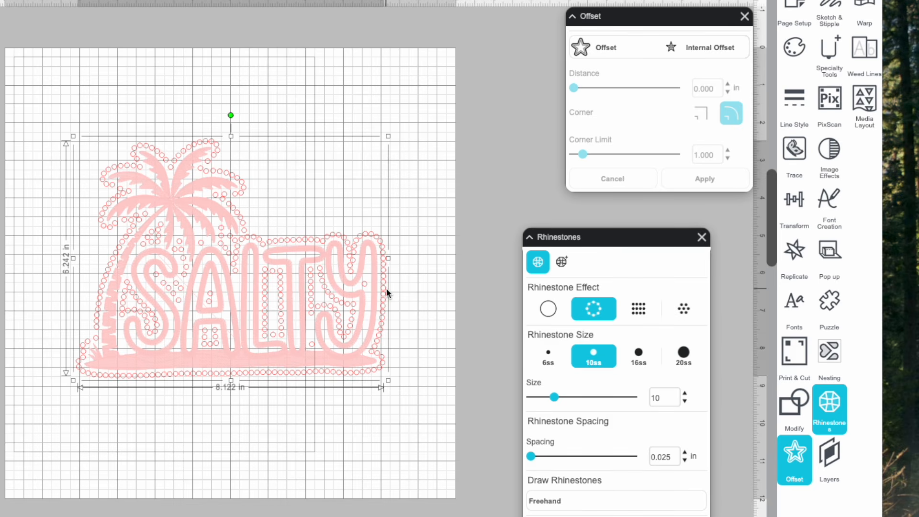
# Step: Add two outer rhinestone rows, each offset by 0.160 in, and set the rhinestone spacing to 0.075 in
pyautogui.click(609, 49)
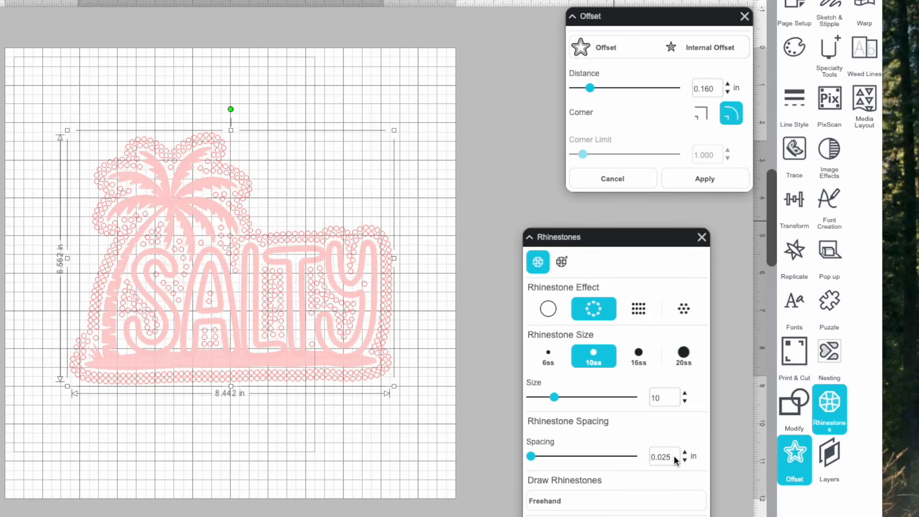
pyautogui.press('BackSpace')
pyautogui.press('BackSpace')
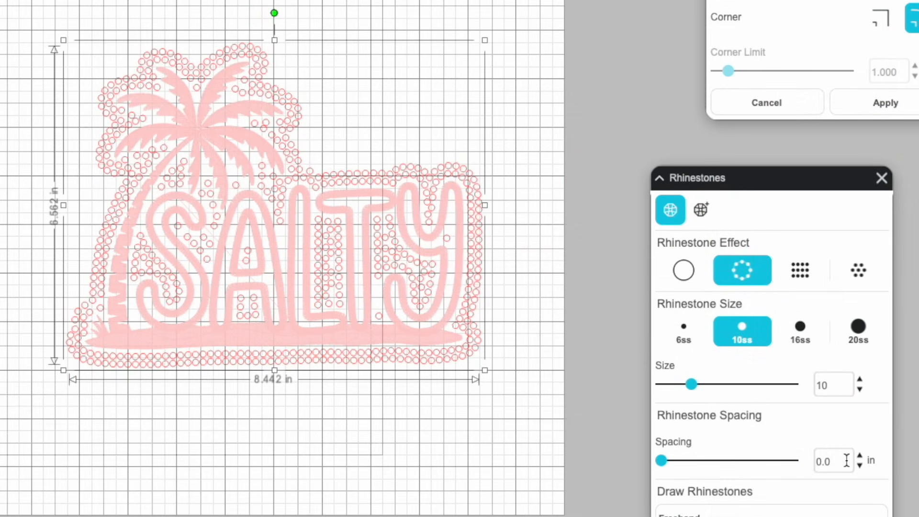
pyautogui.write('75')
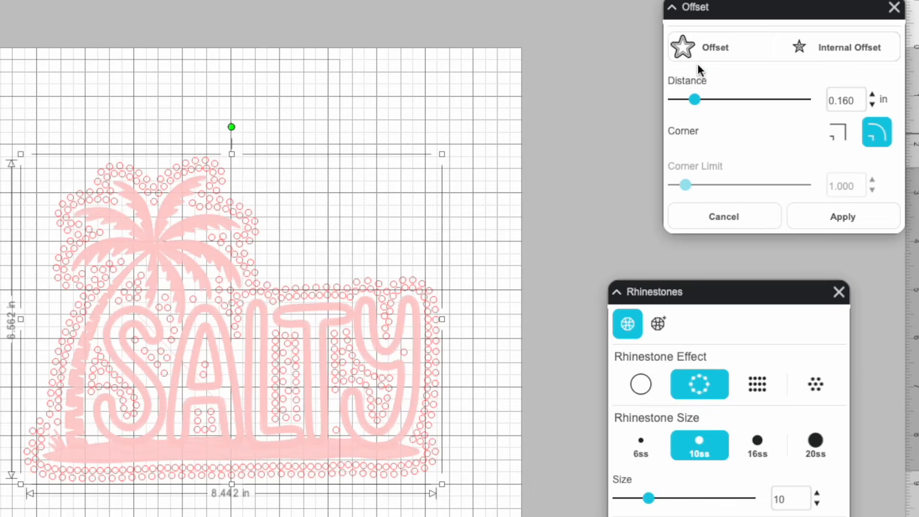
pyautogui.click(709, 47)
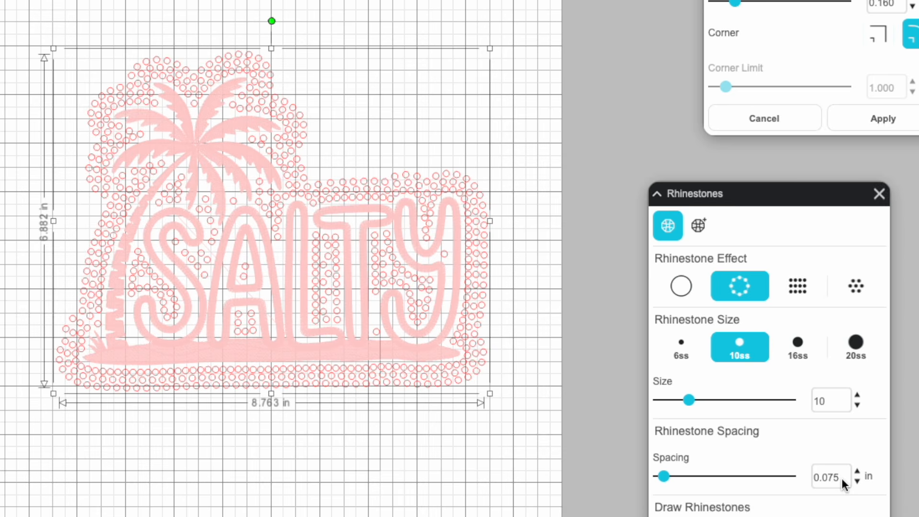
# Step: Set the rhinestone spacing of the selected outermost row to 0.150 in
pyautogui.press('BackSpace')
pyautogui.press('BackSpace')
pyautogui.press('BackSpace')
pyautogui.write('150')
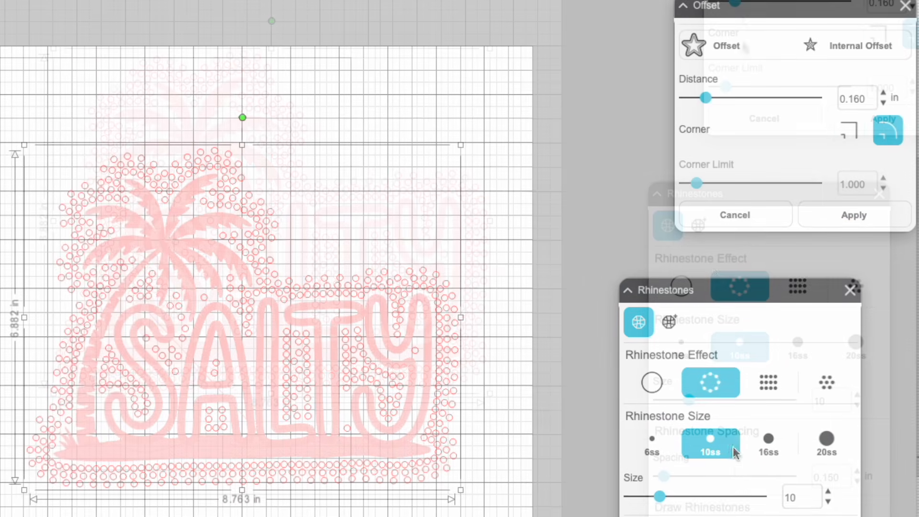
# Step: Add another outer rhinestone row offset by 0.160 in and set its spacing to 0.225 in
pyautogui.click(722, 44)
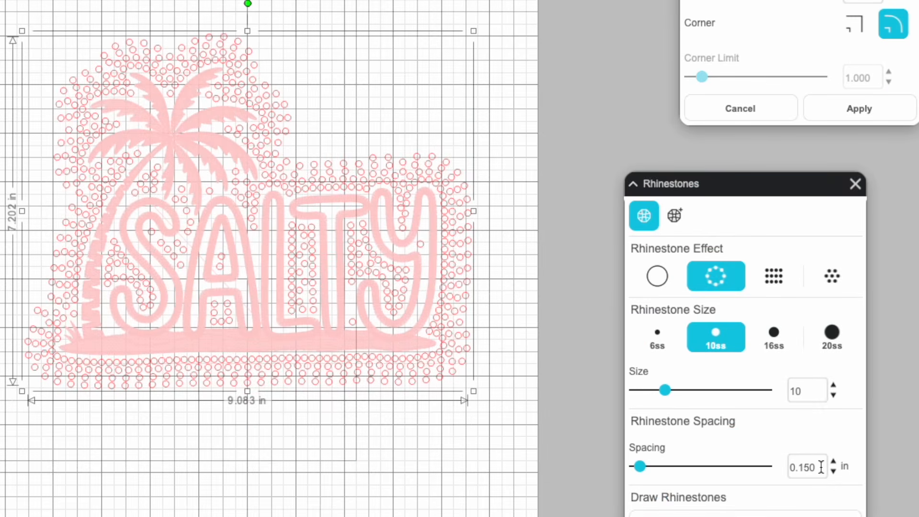
pyautogui.press('BackSpace')
pyautogui.press('BackSpace')
pyautogui.press('BackSpace')
pyautogui.write('225')
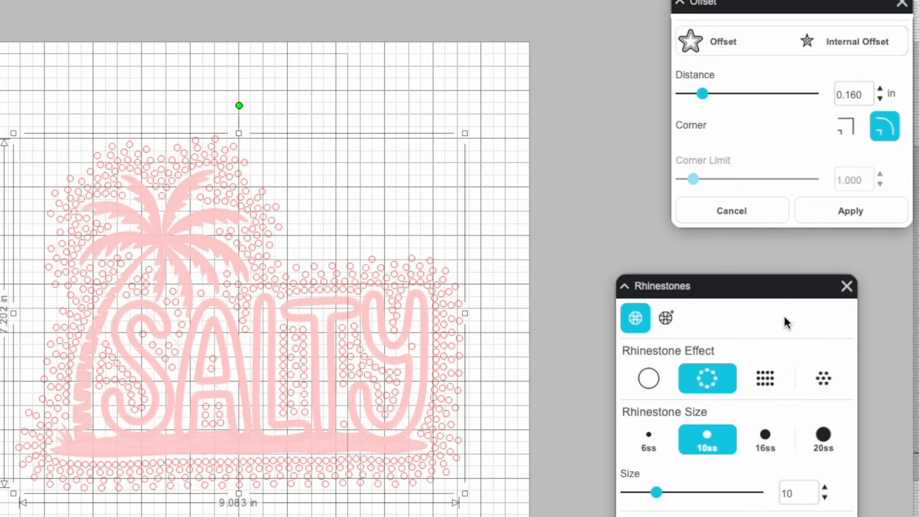
# Step: Add one more outer rhinestone row offset by 0.160 in and set its spacing to 0.300 in
pyautogui.click(728, 41)
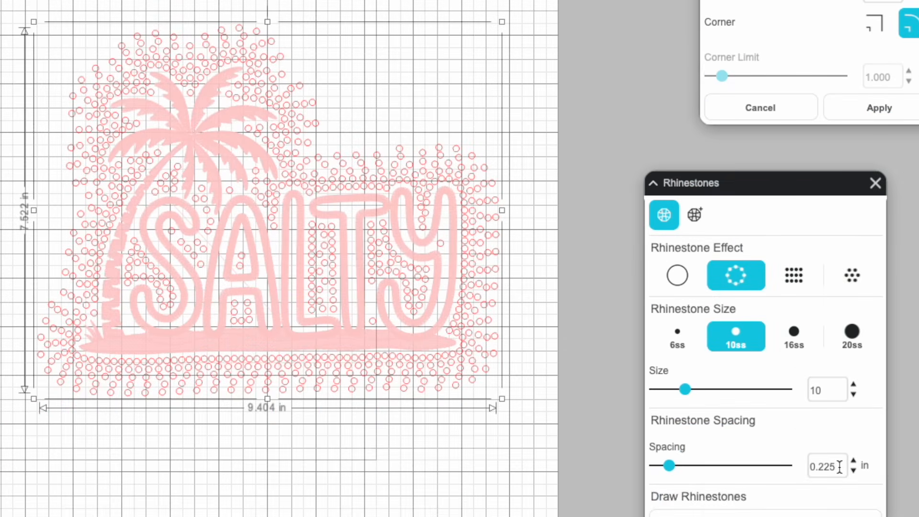
pyautogui.press('BackSpace')
pyautogui.press('BackSpace')
pyautogui.press('BackSpace')
pyautogui.write('300')
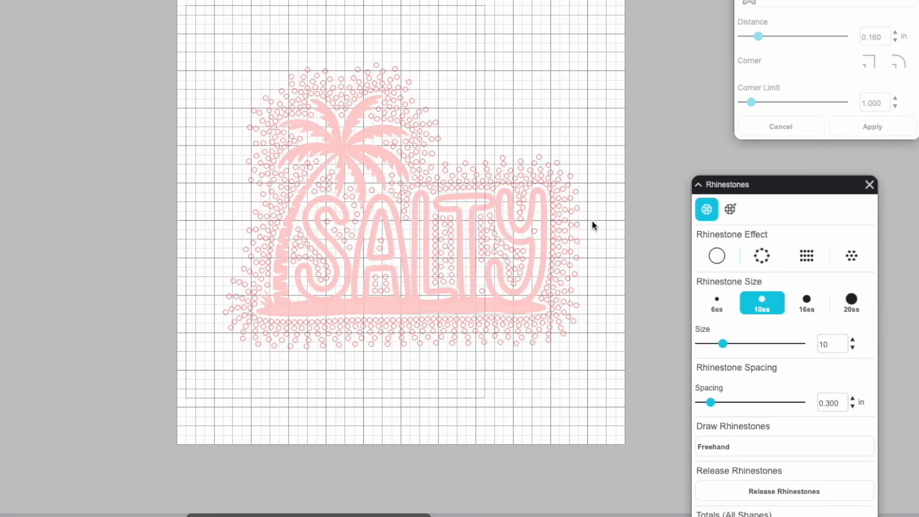
# Step: Select all the rhinestone rows around the design and fill them with dark gray
pyautogui.moveTo(592, 223); pyautogui.dragTo(549, 271)
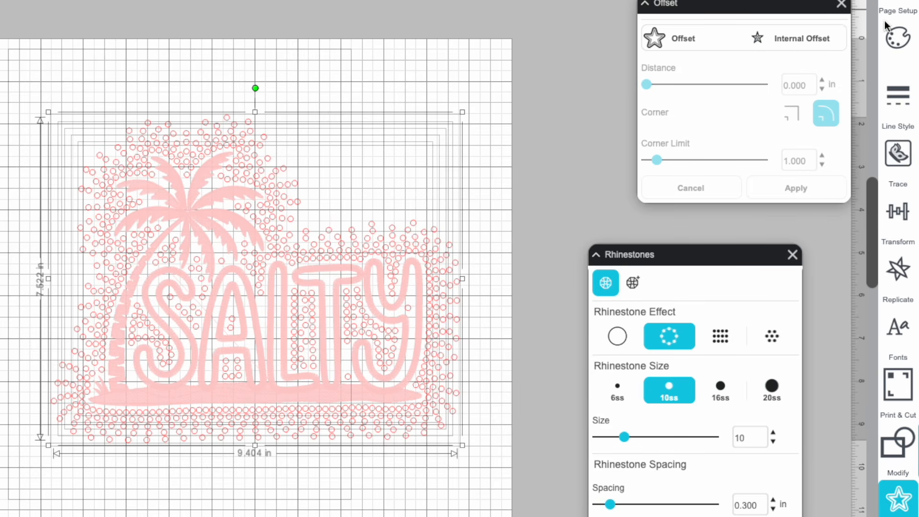
pyautogui.click(897, 42)
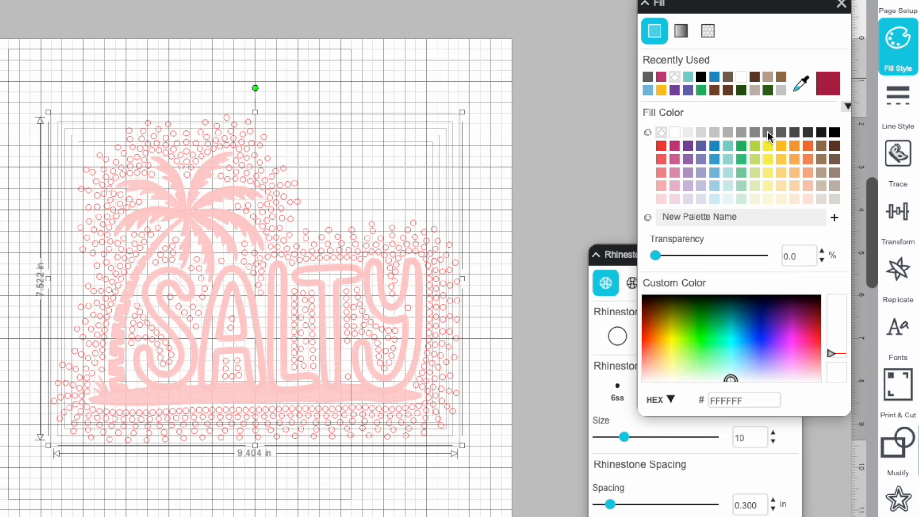
pyautogui.click(768, 132)
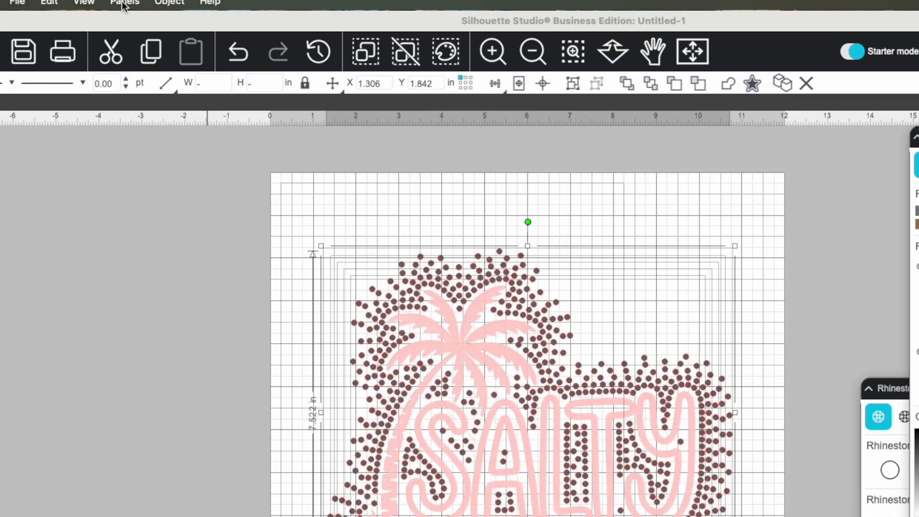
# Step: Remove the outline color from the selected rhinestone rows
pyautogui.click(125, 4)
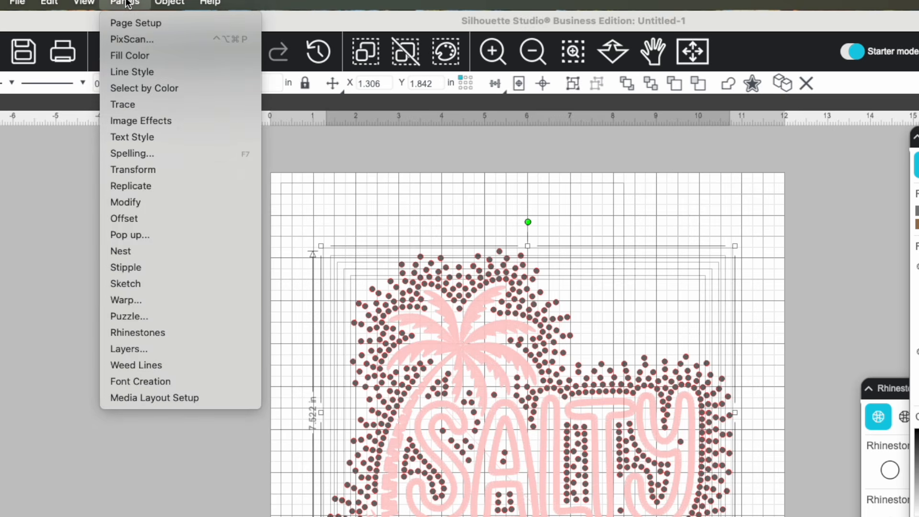
pyautogui.click(132, 71)
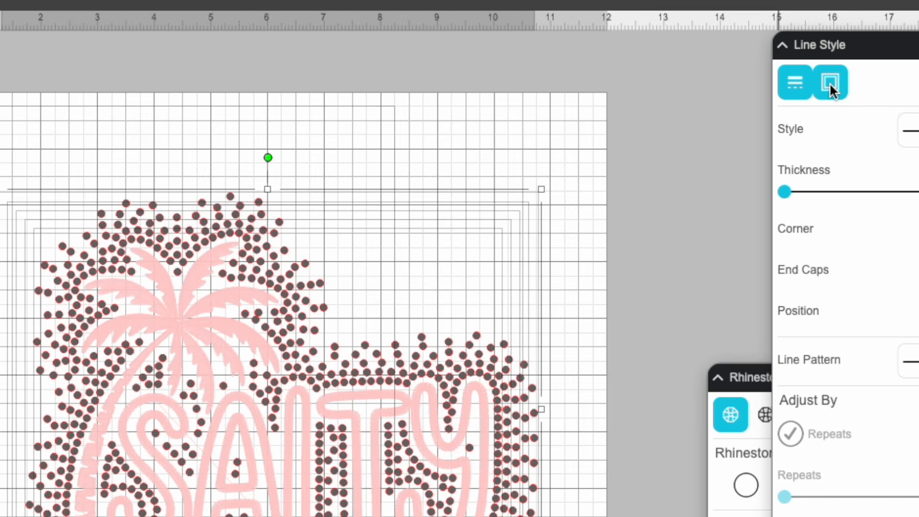
pyautogui.click(829, 82)
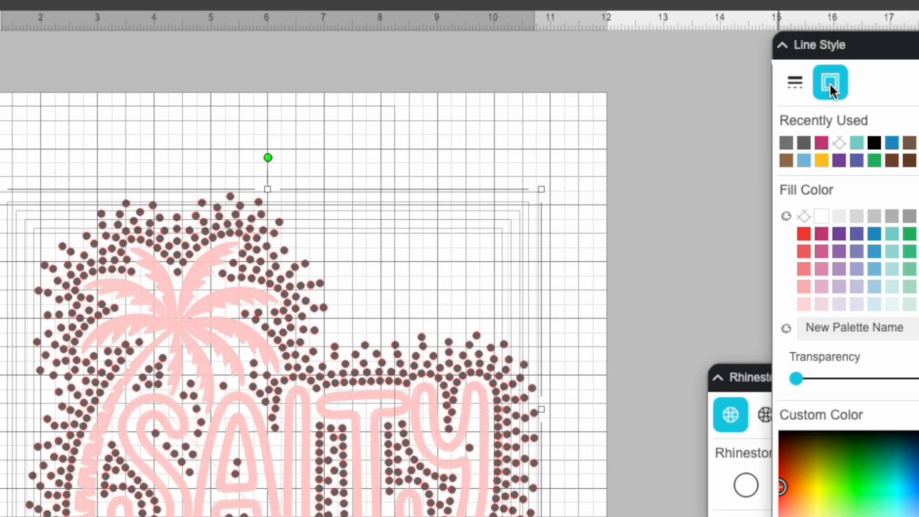
pyautogui.click(803, 214)
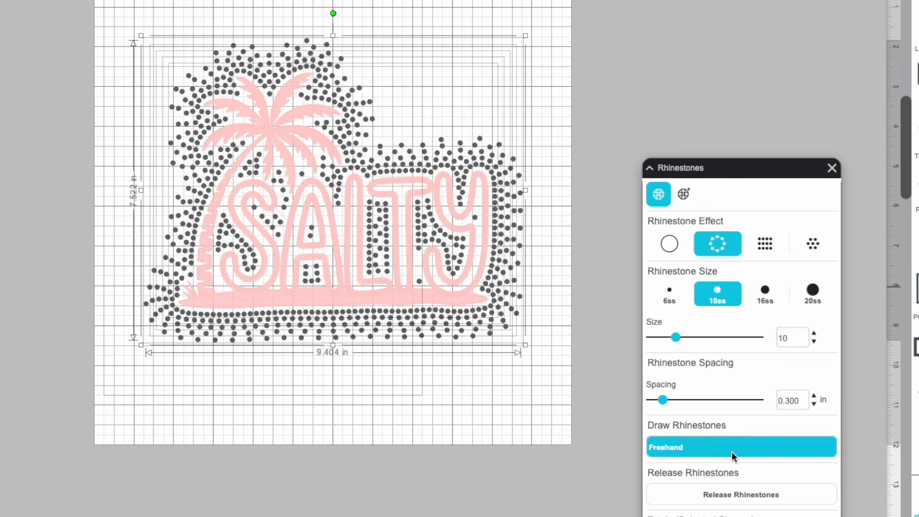
# Step: Release the rhinestone rows into individual stones and clear the selection
pyautogui.click(738, 493)
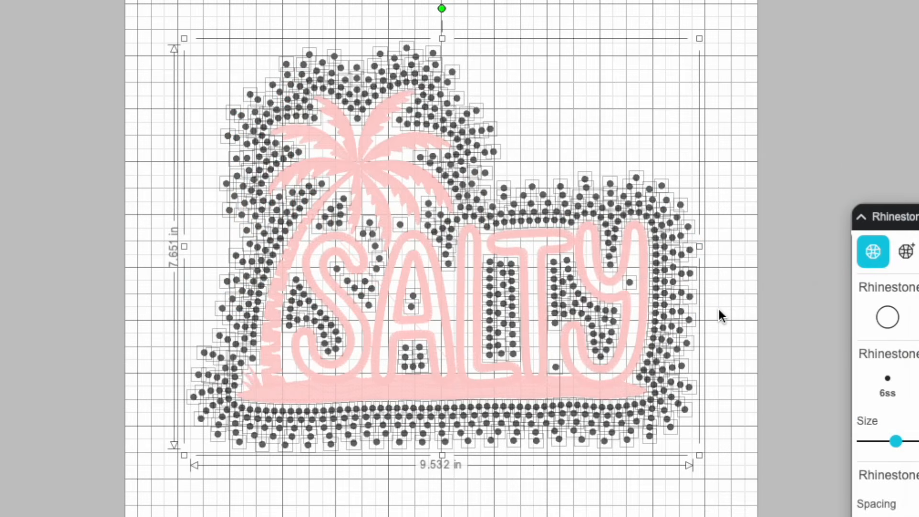
pyautogui.click(718, 306)
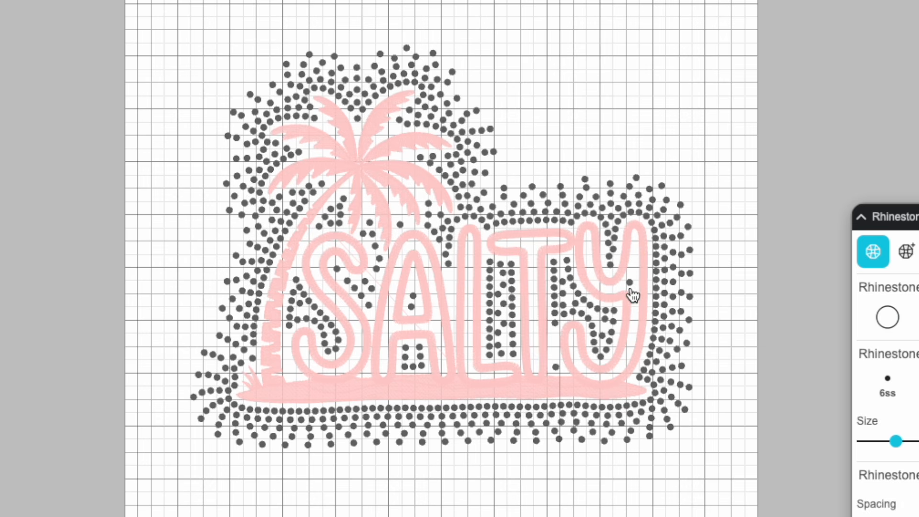
# Step: Delete the stray stone on the Y and arrange three evenly spaced stones inside the A's upper opening
pyautogui.press('Delete')
pyautogui.scroll(3, 404, 232)
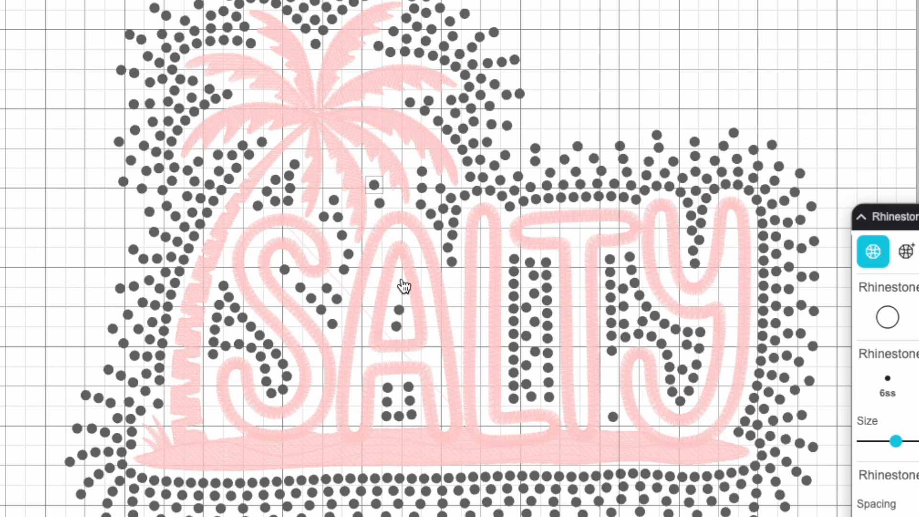
pyautogui.click(400, 311)
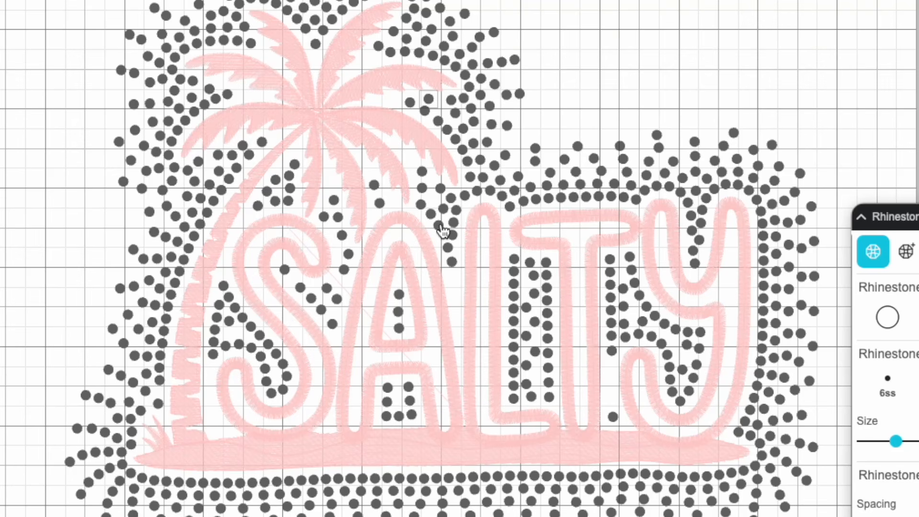
# Step: Try deleting the lone rhinestone between the lower ends of the T and the Y
pyautogui.scroll(5, 442, 232)
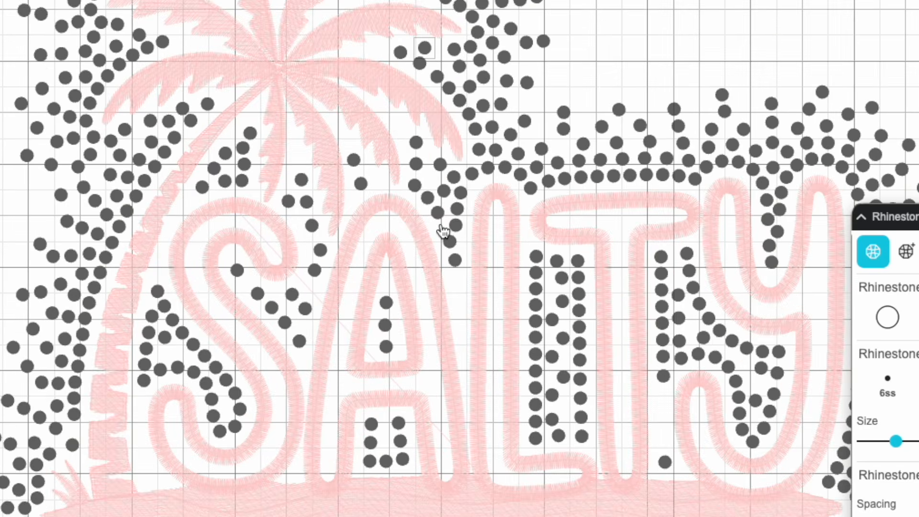
pyautogui.scroll(3, 435, 403)
pyautogui.hscroll(3, 434, 403)
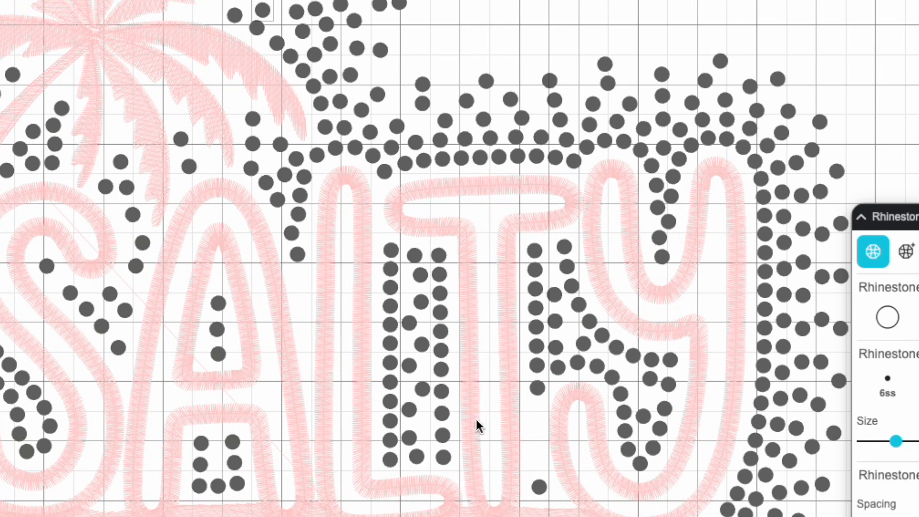
pyautogui.click(539, 487)
pyautogui.press('Delete')
pyautogui.hotkey('ctrl', 'z')
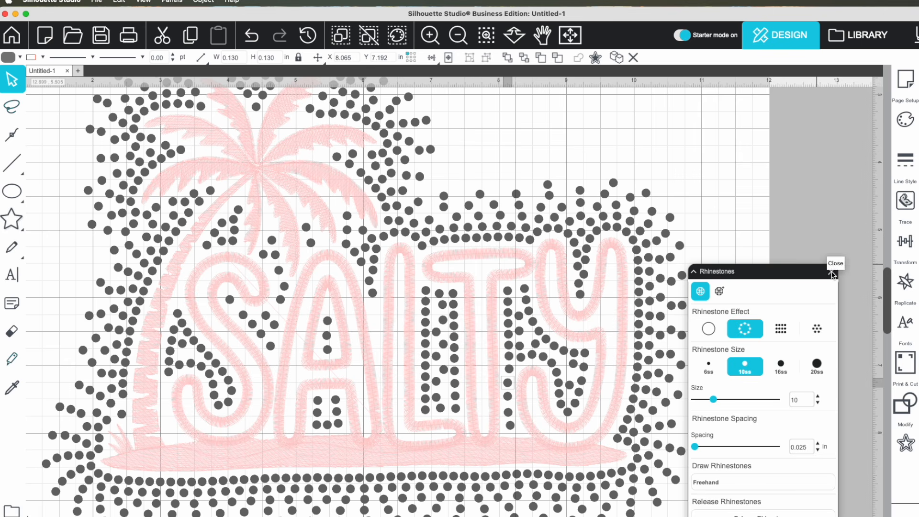
# Step: Select all the rhinestones by their dark gray fill color, RGB (106,106,106)
pyautogui.click(832, 274)
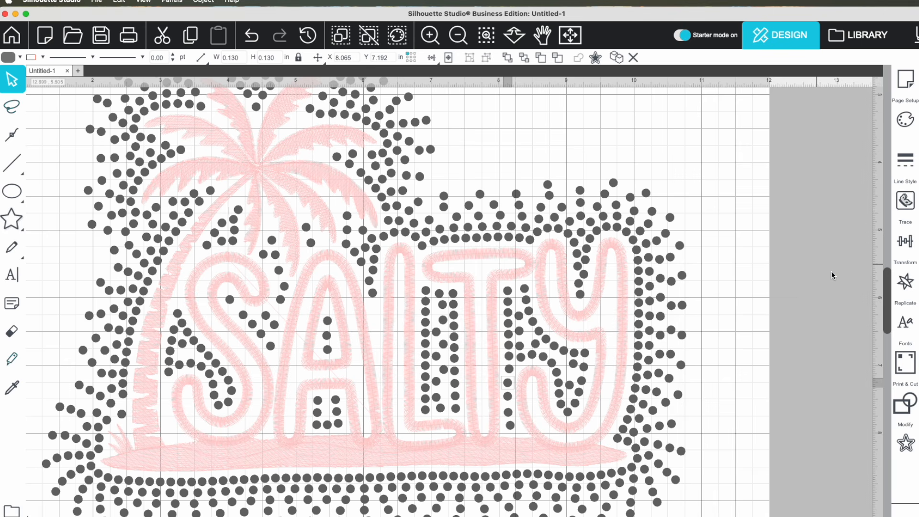
pyautogui.press('super+minus')
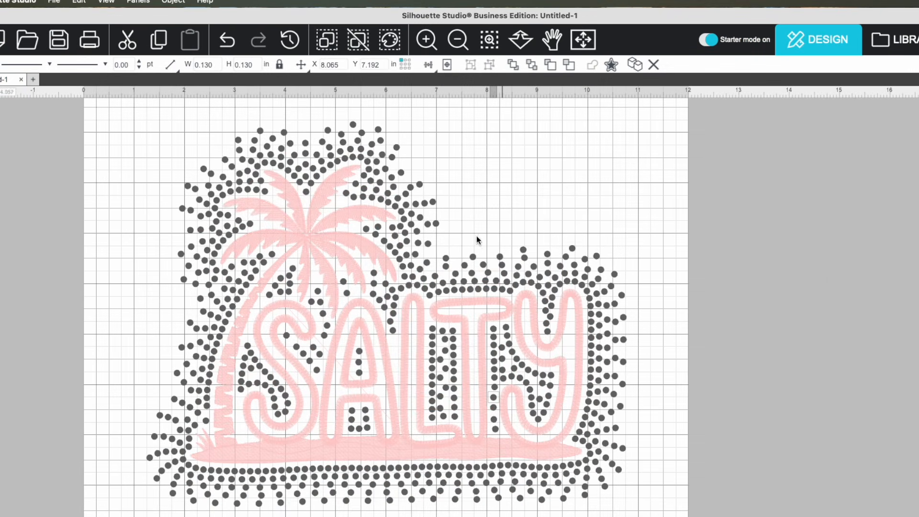
pyautogui.click(142, 2)
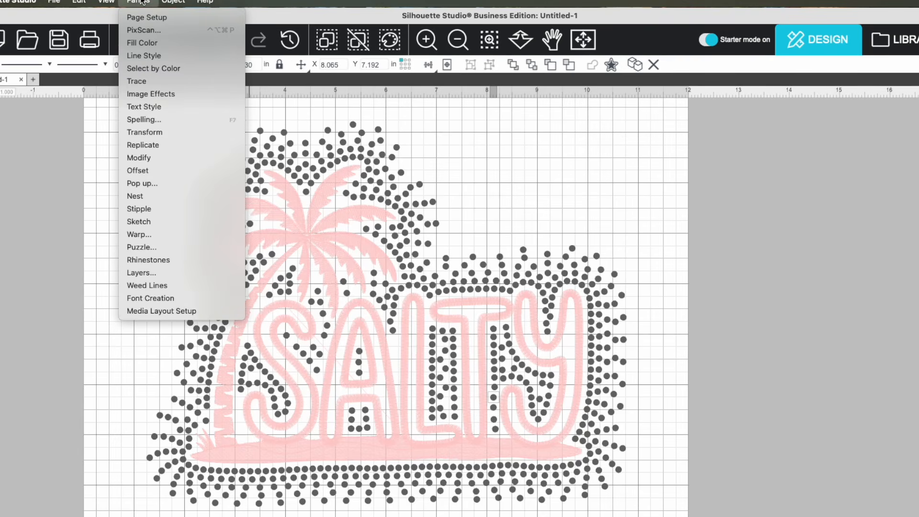
pyautogui.click(139, 69)
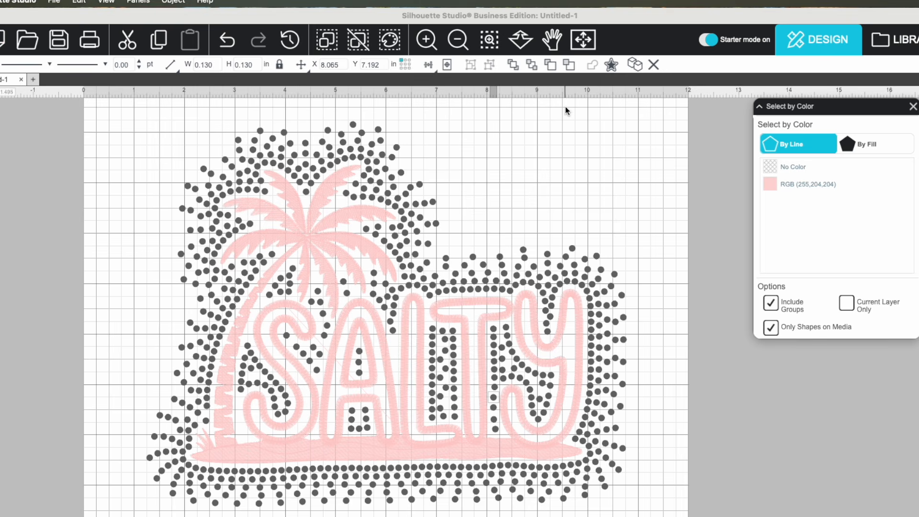
pyautogui.click(850, 144)
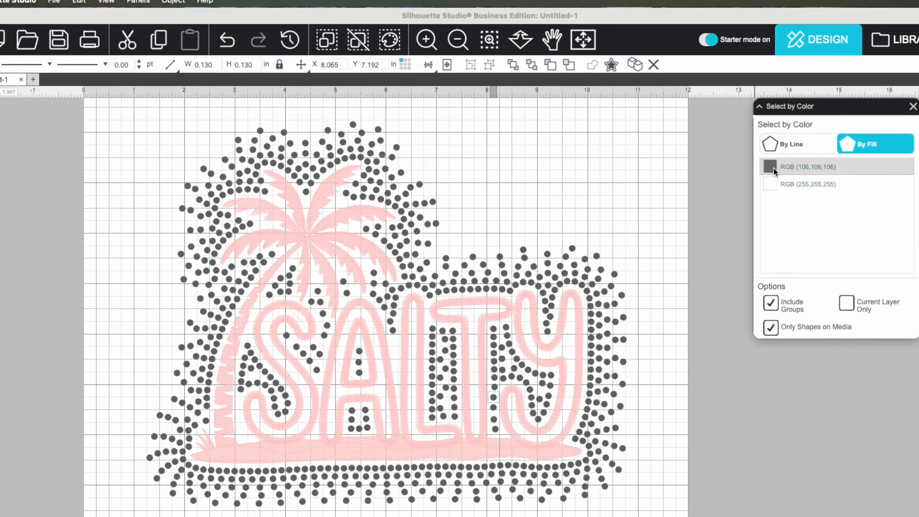
pyautogui.click(774, 169)
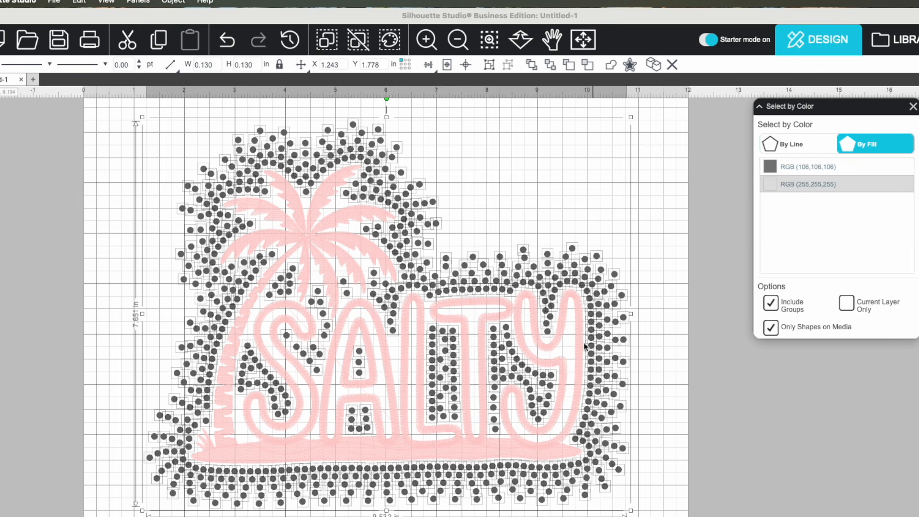
# Step: Try making the ungrouped rhinestones a compound path, and undo it
pyautogui.click(174, 2)
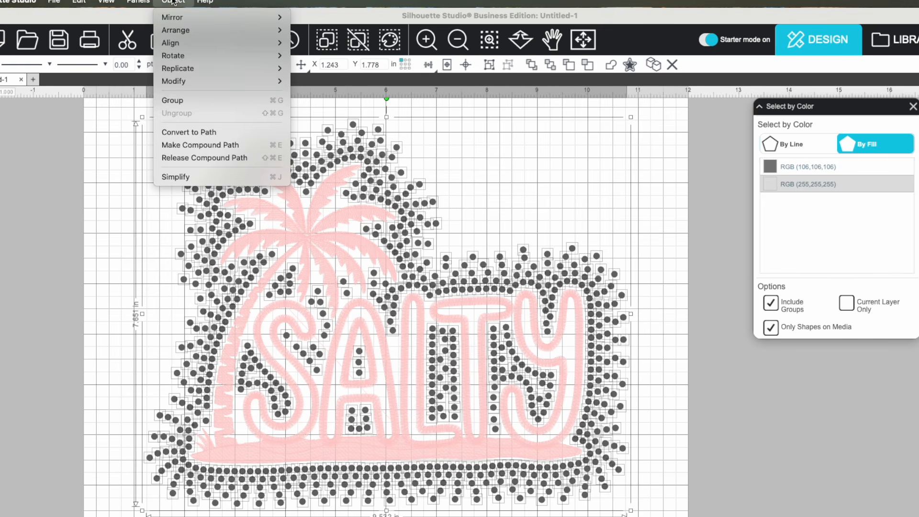
pyautogui.click(181, 144)
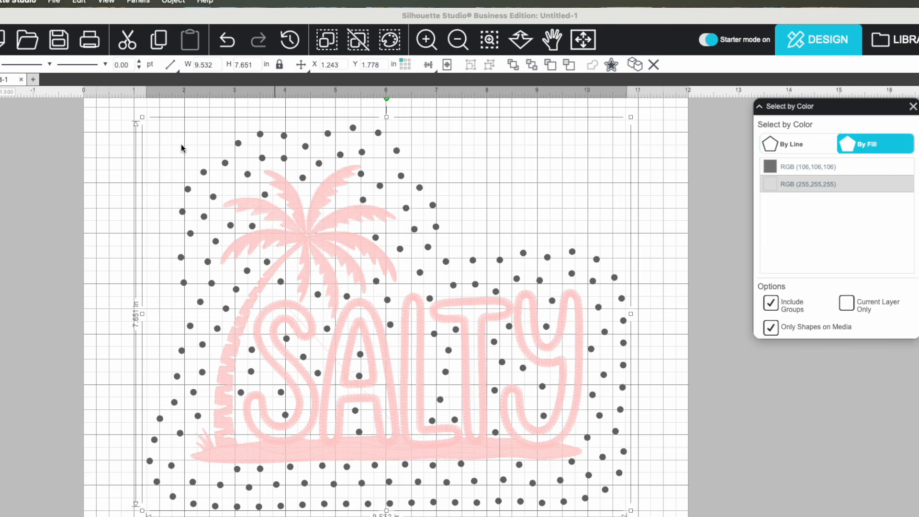
pyautogui.press('super+c')
pyautogui.press('super+z')
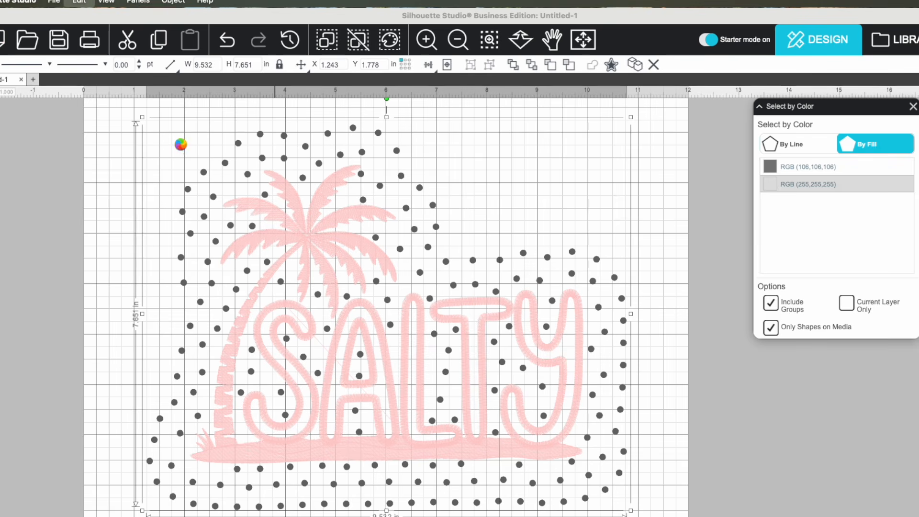
# Step: Group the selected rhinestones, make the group a compound path, and deselect it
pyautogui.click(172, 4)
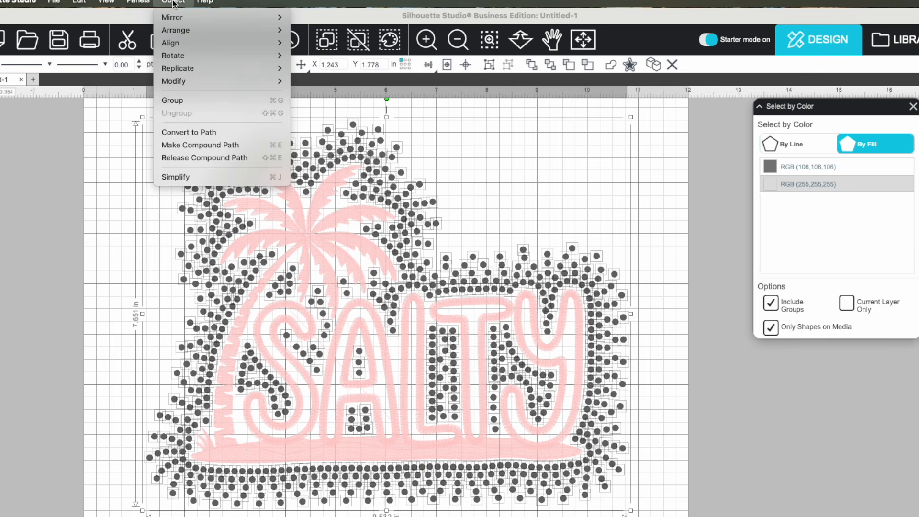
pyautogui.click(181, 99)
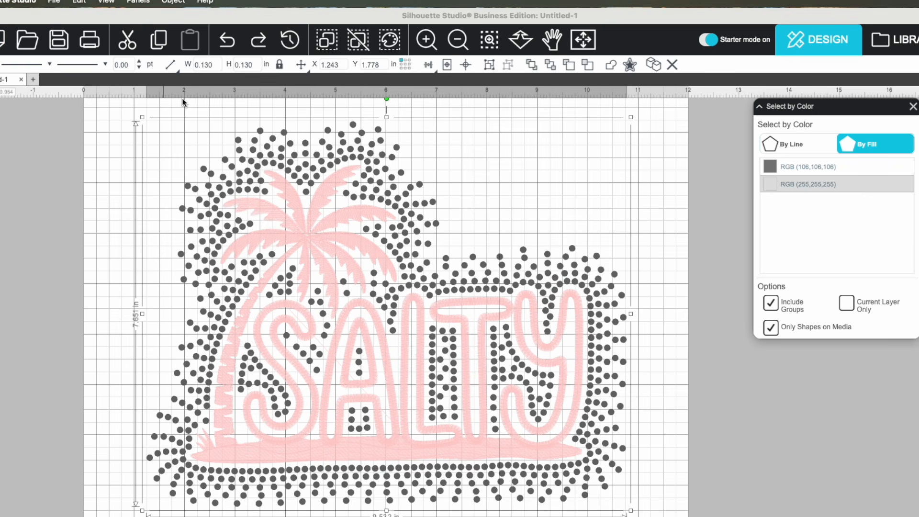
pyautogui.click(173, 3)
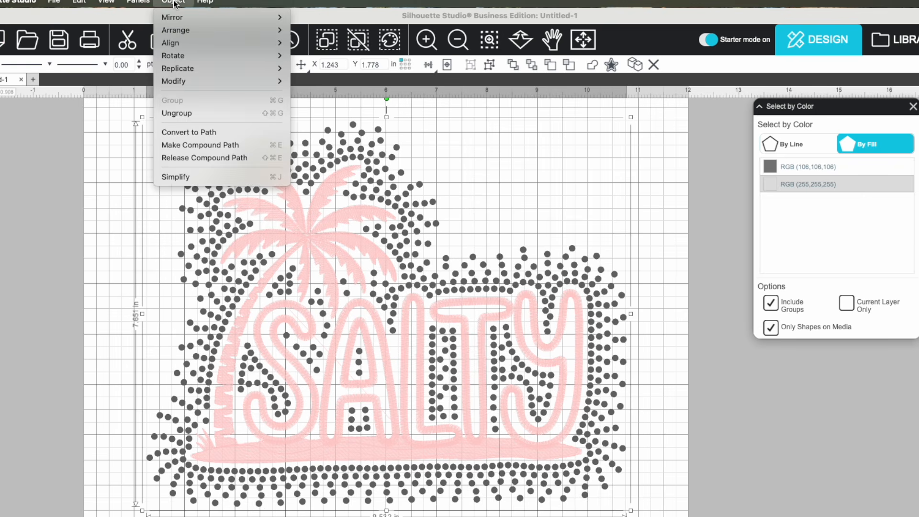
pyautogui.click(185, 145)
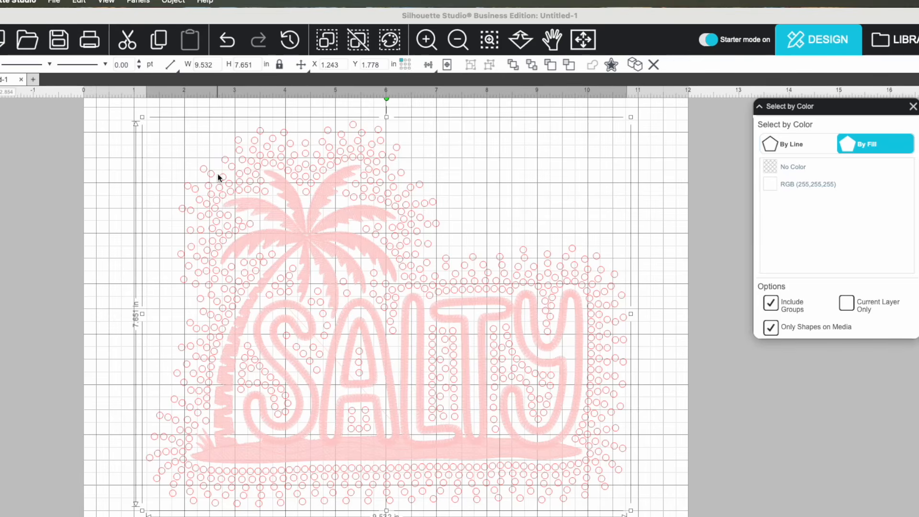
pyautogui.click(657, 315)
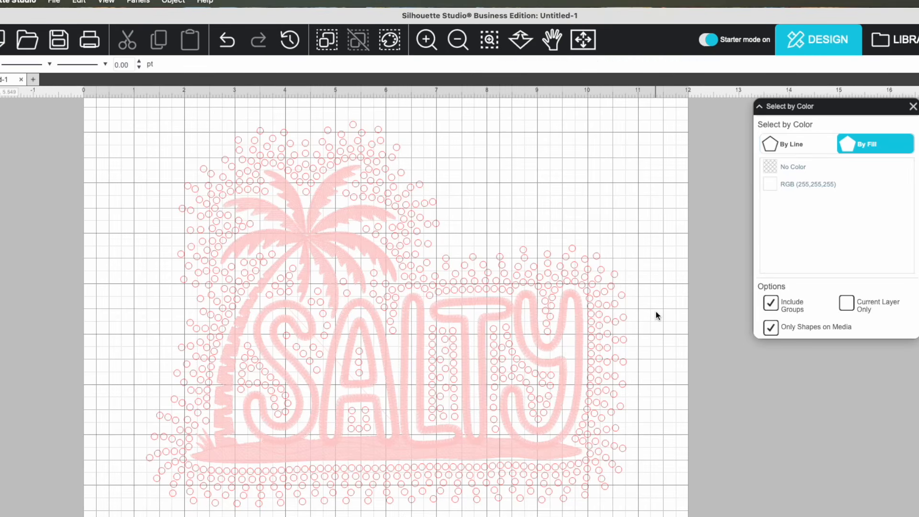
# Step: Delete the Salty embroidery design and select the remaining rhinestone compound path
pyautogui.click(580, 356)
pyautogui.press('Delete')
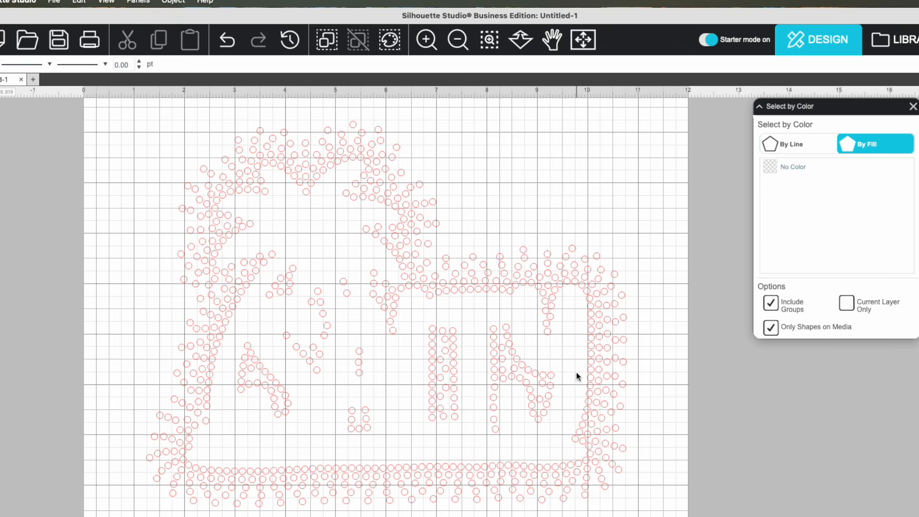
pyautogui.click(599, 407)
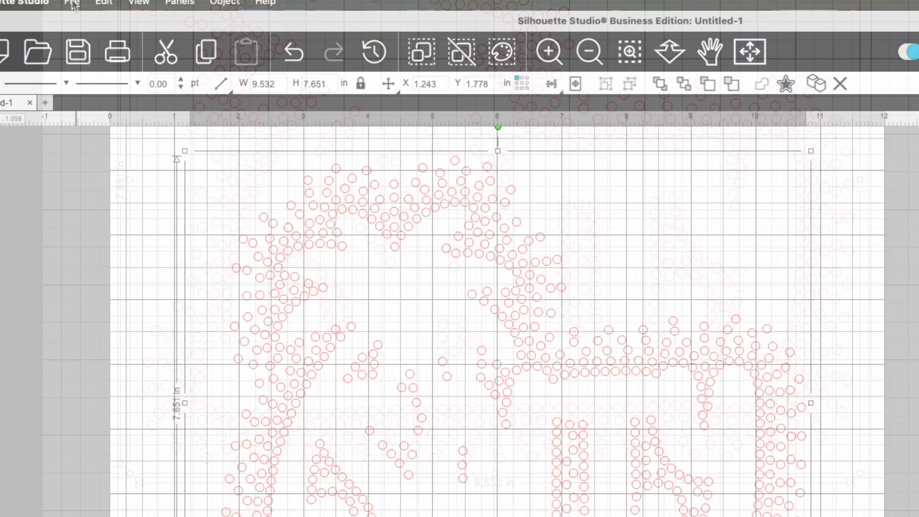
# Step: Start saving a copy to the hard drive, named "Salty Rhinestone 10SS 9.532w x 7.651t"
pyautogui.click(73, 2)
pyautogui.moveTo(86, 146)
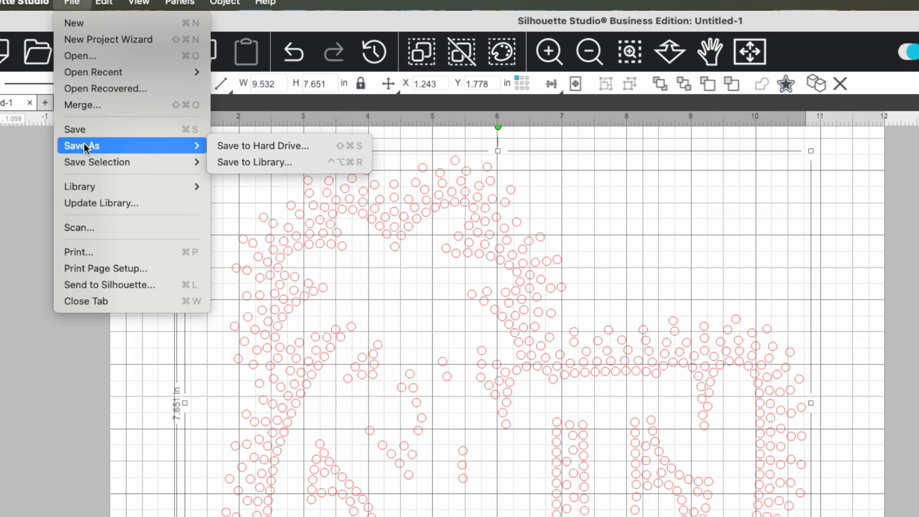
pyautogui.click(288, 151)
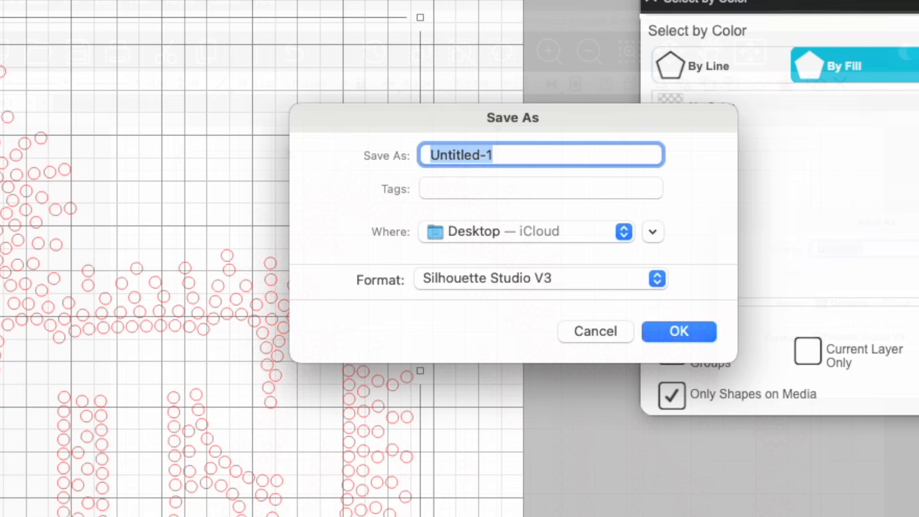
pyautogui.write('Salty Rhinestone 10SS')
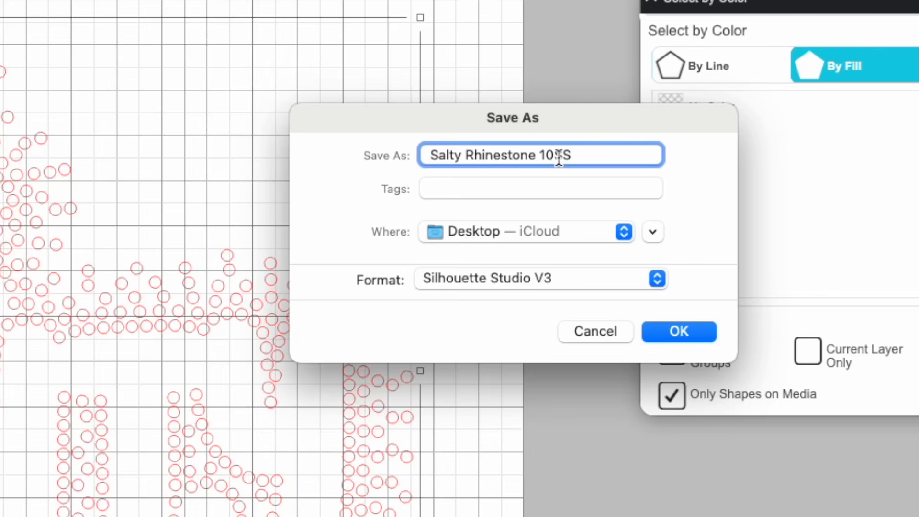
pyautogui.write('9.532w x ')
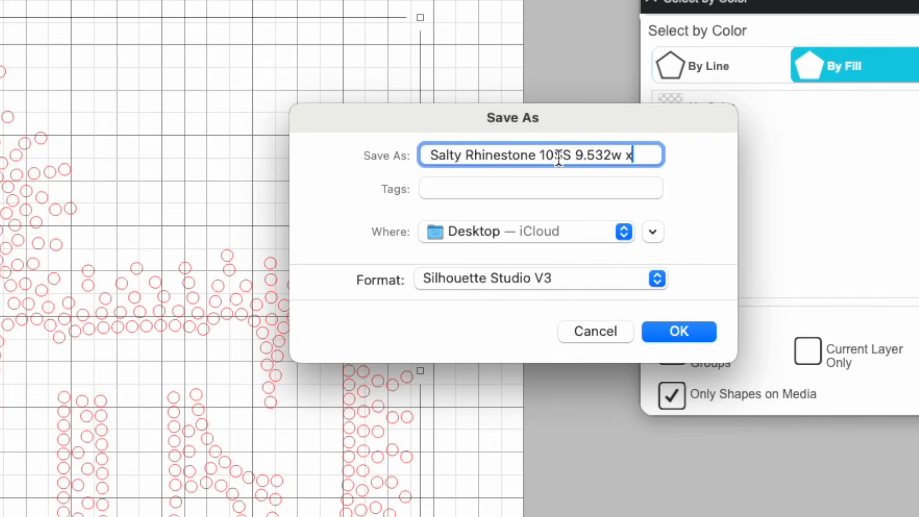
pyautogui.write('7.651')
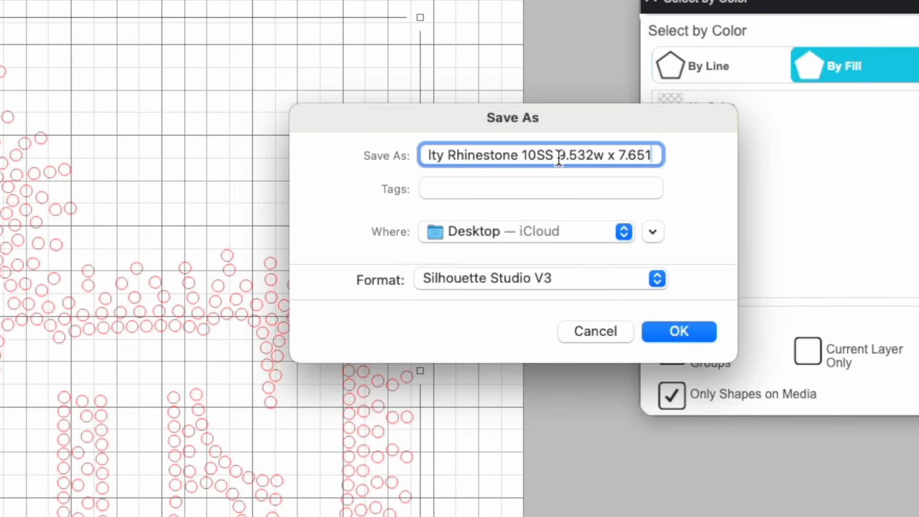
pyautogui.write('t')
# Step: Set the file format to SVG and save the rhinestone template on the Desktop
pyautogui.click(658, 278)
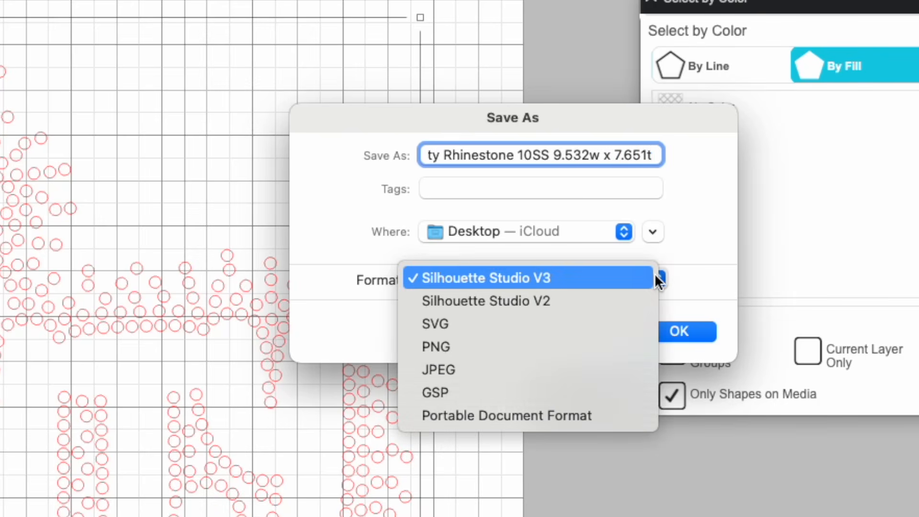
pyautogui.click(550, 323)
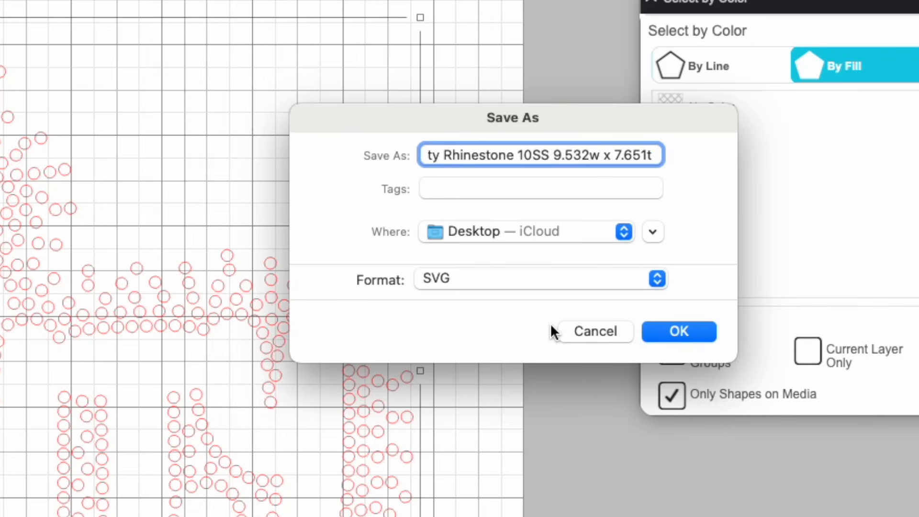
pyautogui.click(676, 332)
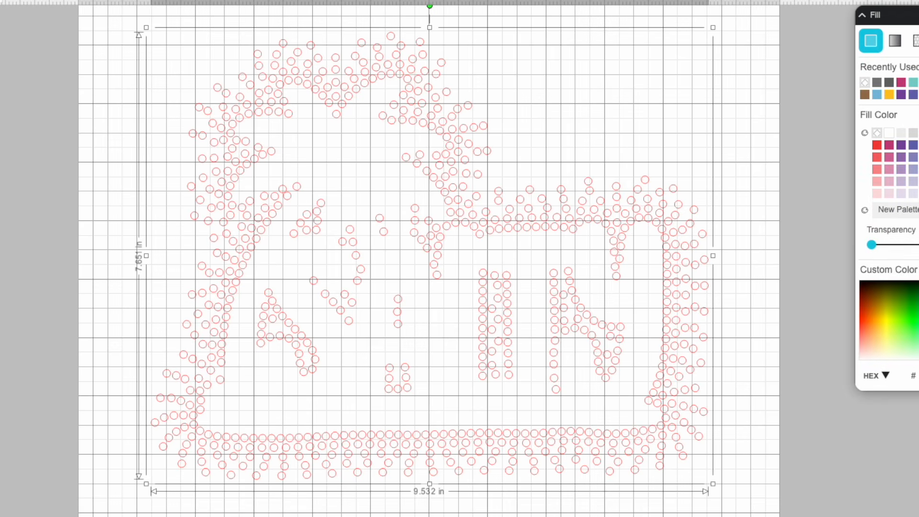
# Step: Fill the selected rhinestone template with gray and remove its red outline by making the line color transparent
pyautogui.click(917, 132)
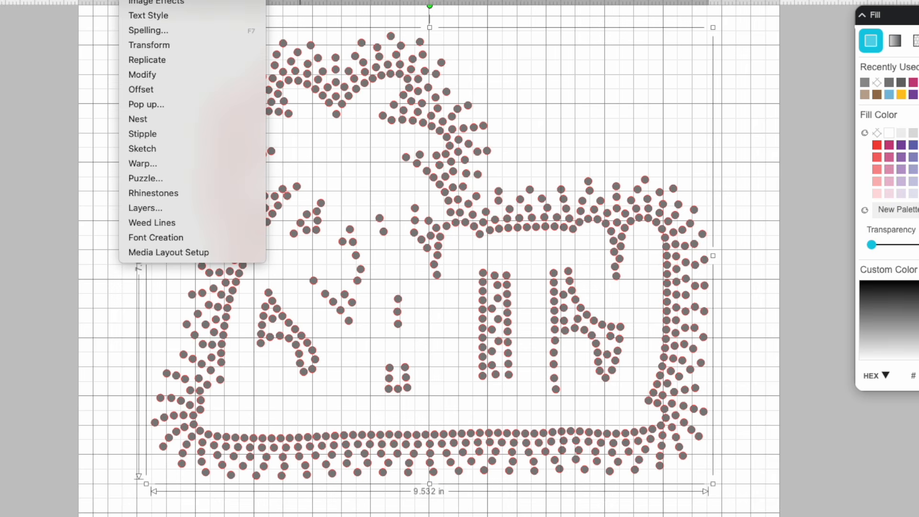
pyautogui.click(897, 44)
pyautogui.click(865, 134)
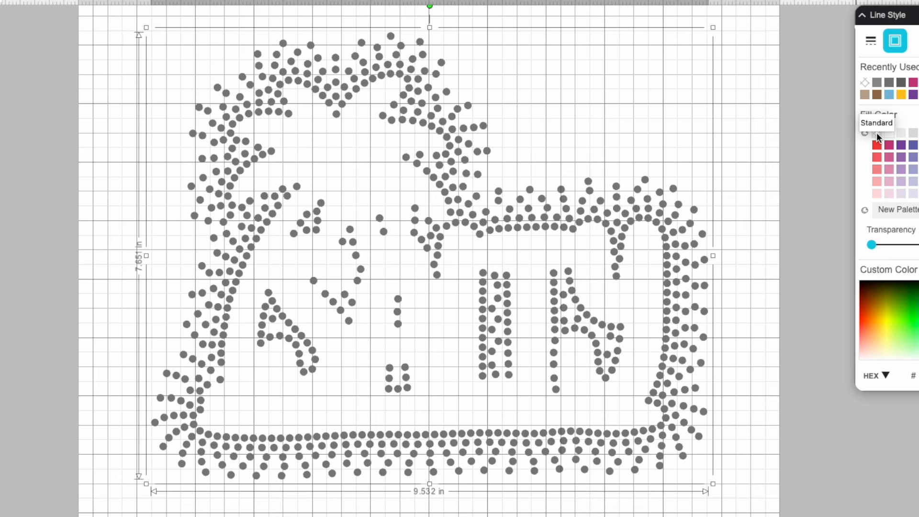